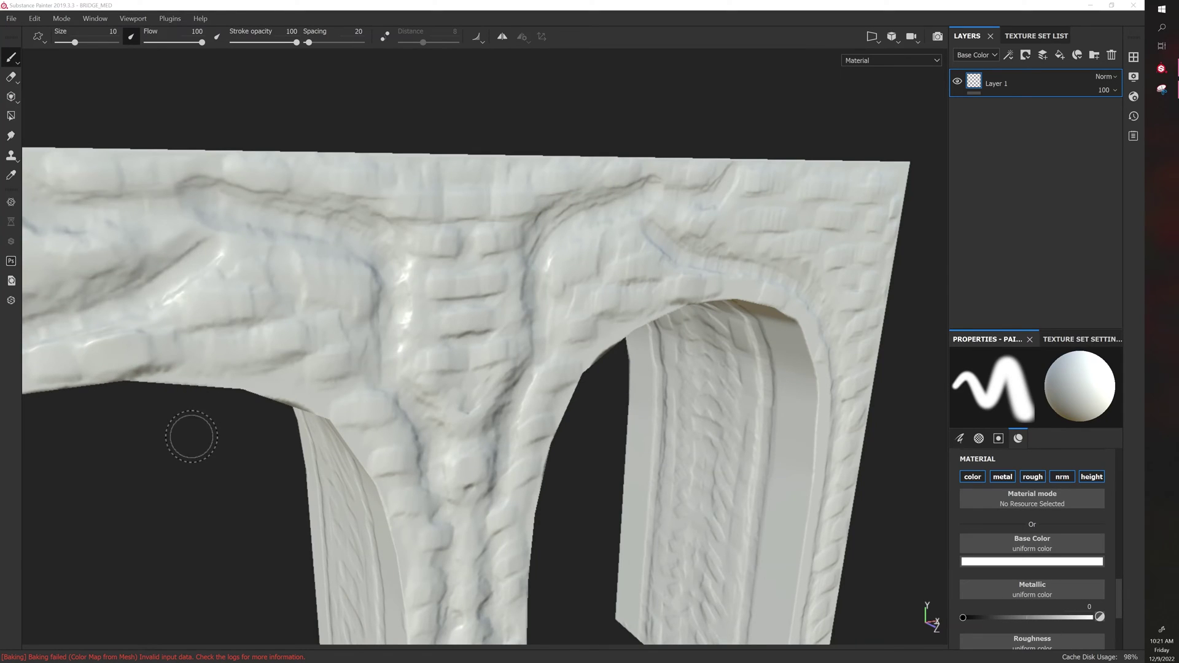
- Show the Shelf and list its smart materials
{"action": "scroll", "coordinate": [191, 439], "scroll_direction": "down", "scroll_amount": 5}
{"action": "left_click_drag", "start_coordinate": [265, 536], "coordinate": [257, 423], "text": "alt"}
{"action": "middle_click_drag", "start_coordinate": [256, 424], "coordinate": [323, 389], "text": "alt"}
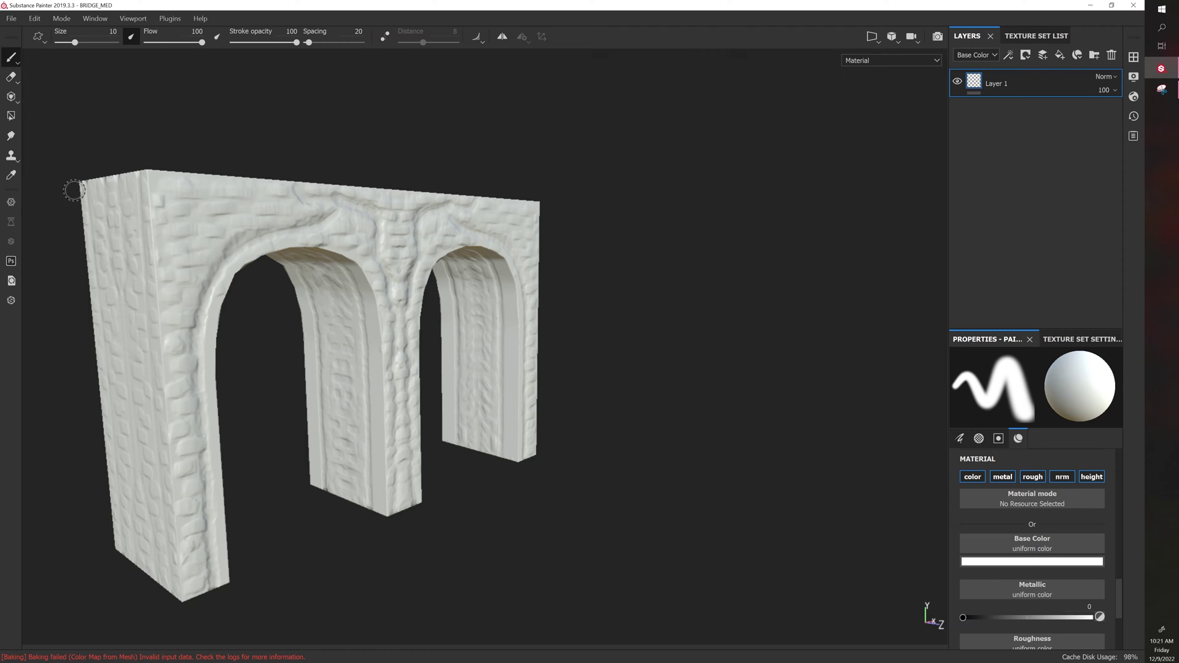
{"action": "left_click", "coordinate": [95, 19]}
{"action": "mouse_move", "coordinate": [111, 34]}
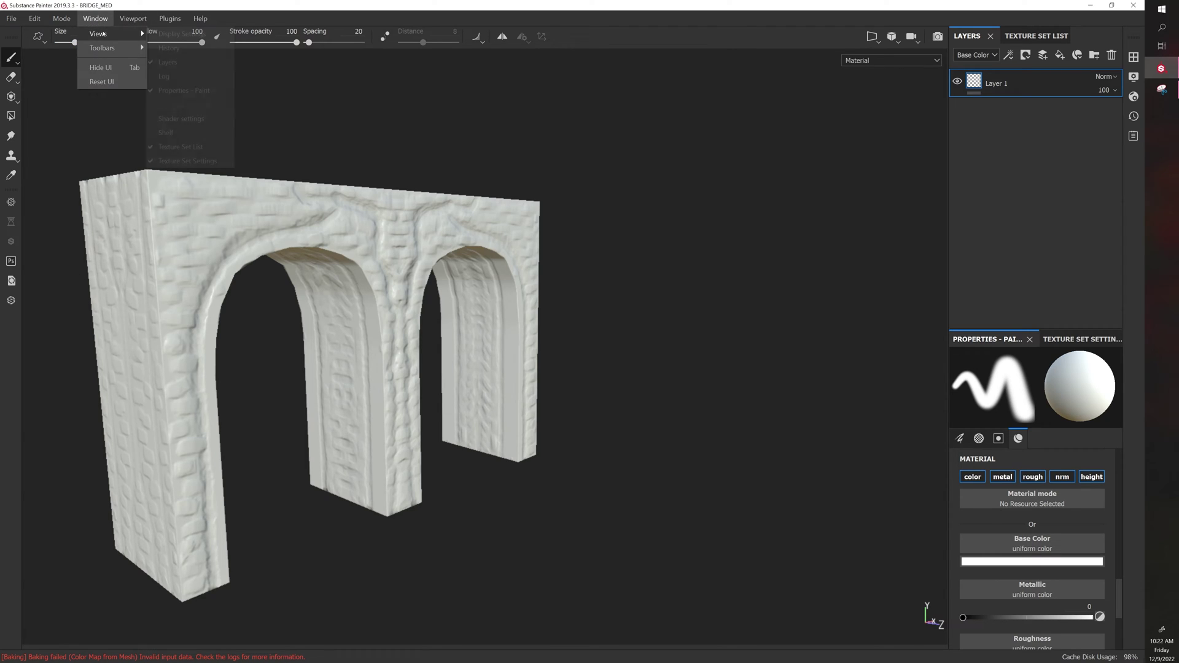
{"action": "left_click", "coordinate": [165, 133]}
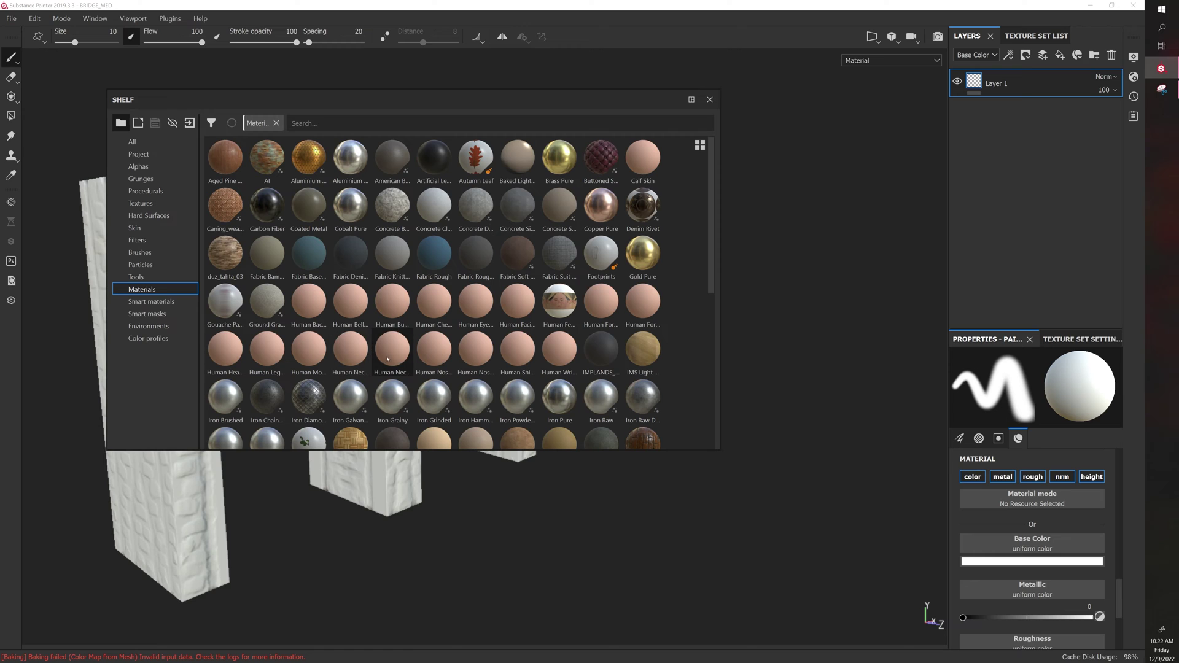
{"action": "left_click", "coordinate": [151, 301]}
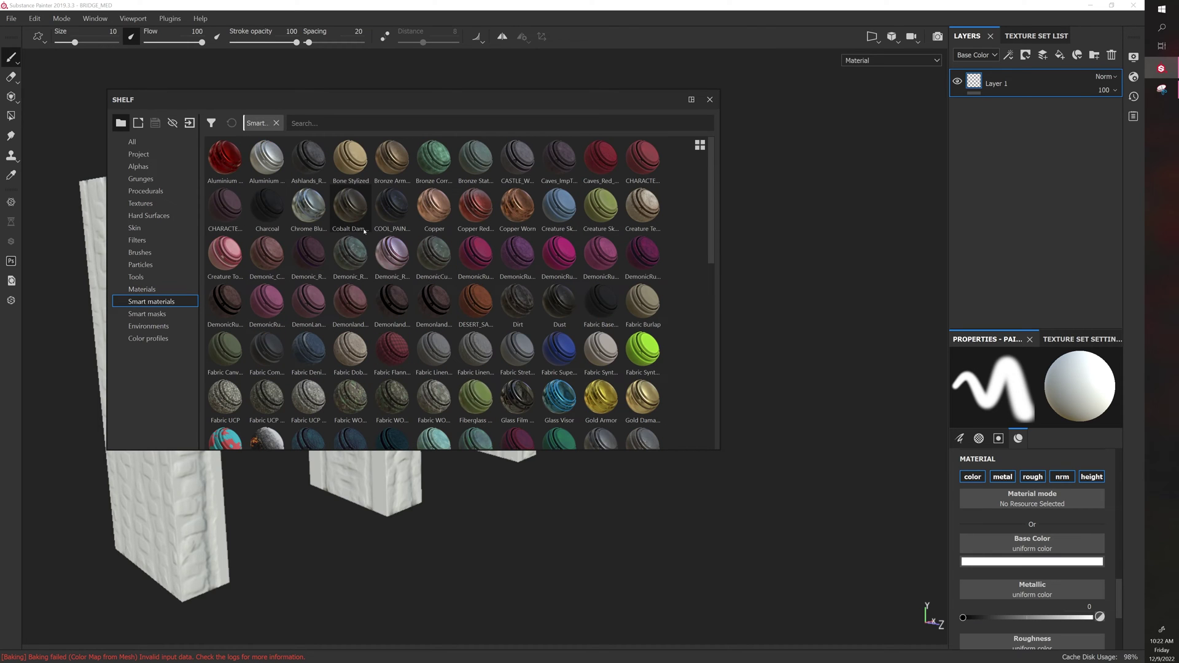
{"action": "mouse_move", "coordinate": [364, 231]}
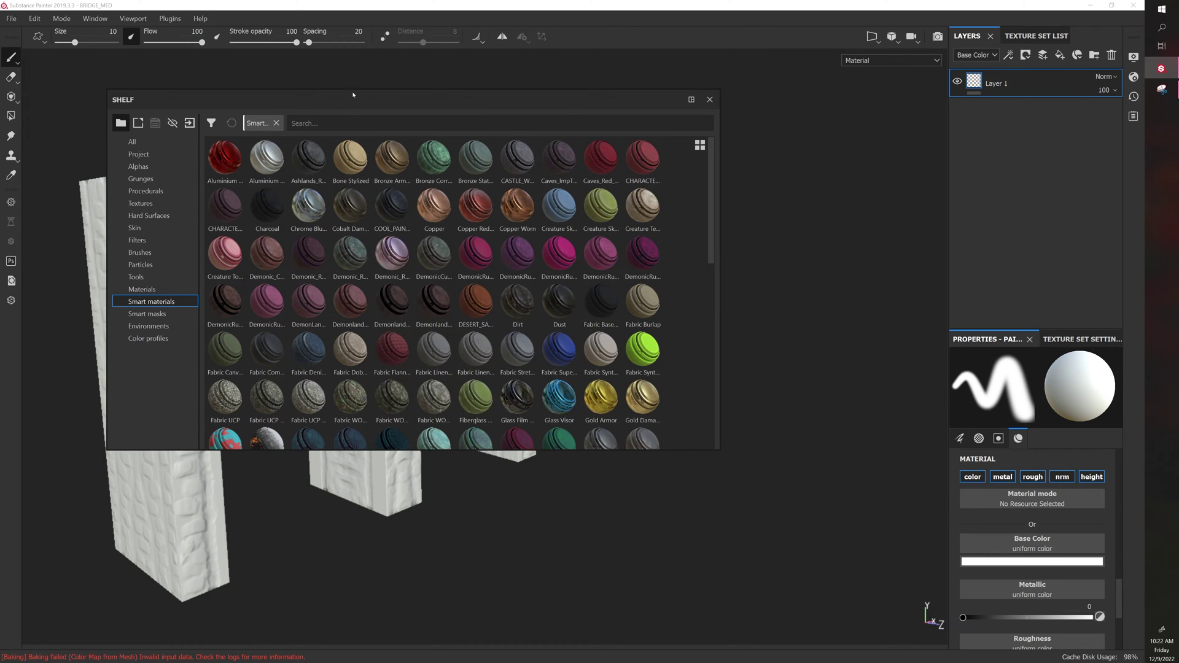
- Add the CASTLE_WORN_STONE smart material to the bridge's layer stack beneath Layer 1, then close the Shelf
{"action": "left_click_drag", "start_coordinate": [353, 94], "coordinate": [512, 172]}
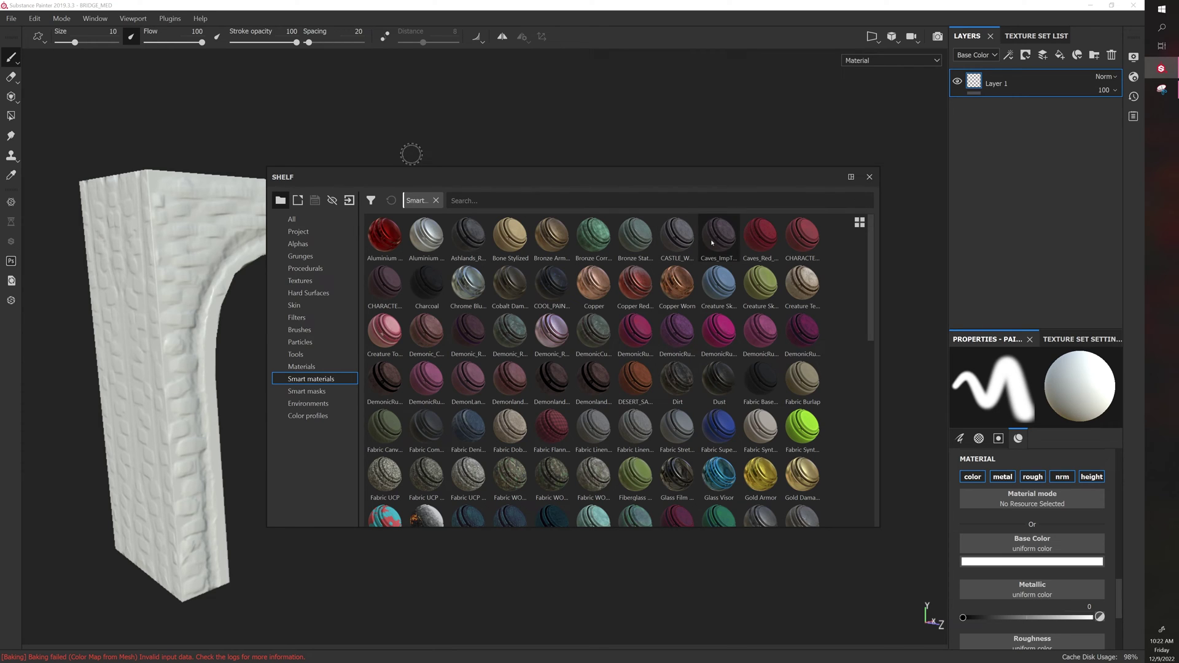
{"action": "mouse_move", "coordinate": [681, 241]}
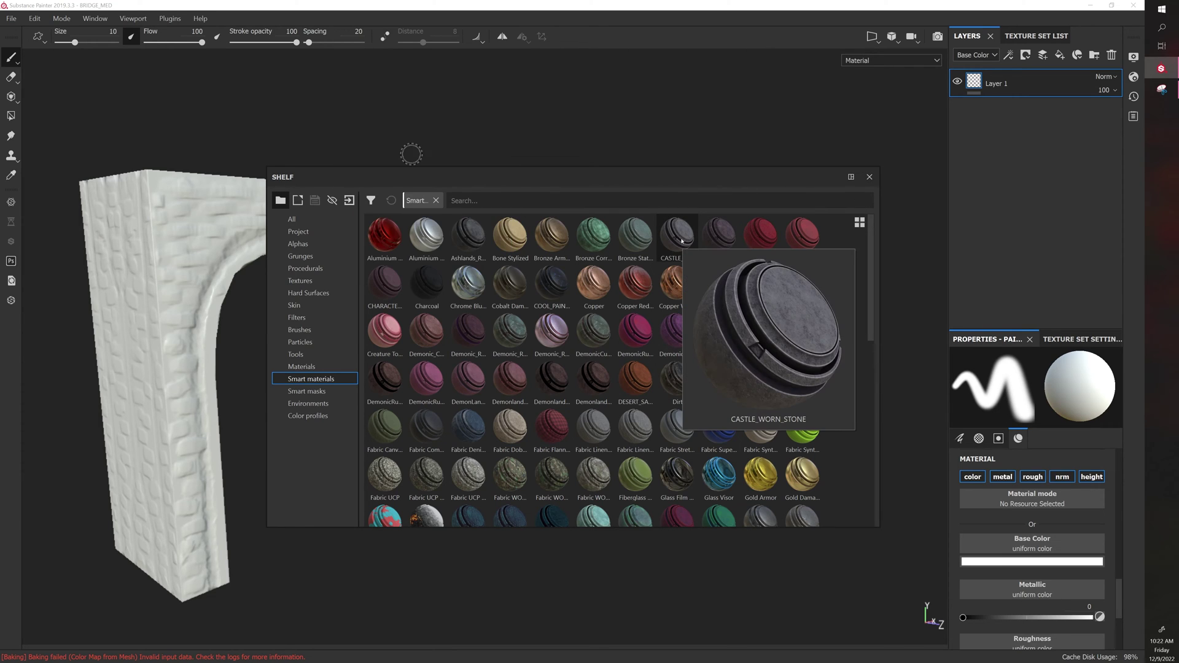
{"action": "left_click_drag", "start_coordinate": [682, 242], "coordinate": [1043, 167]}
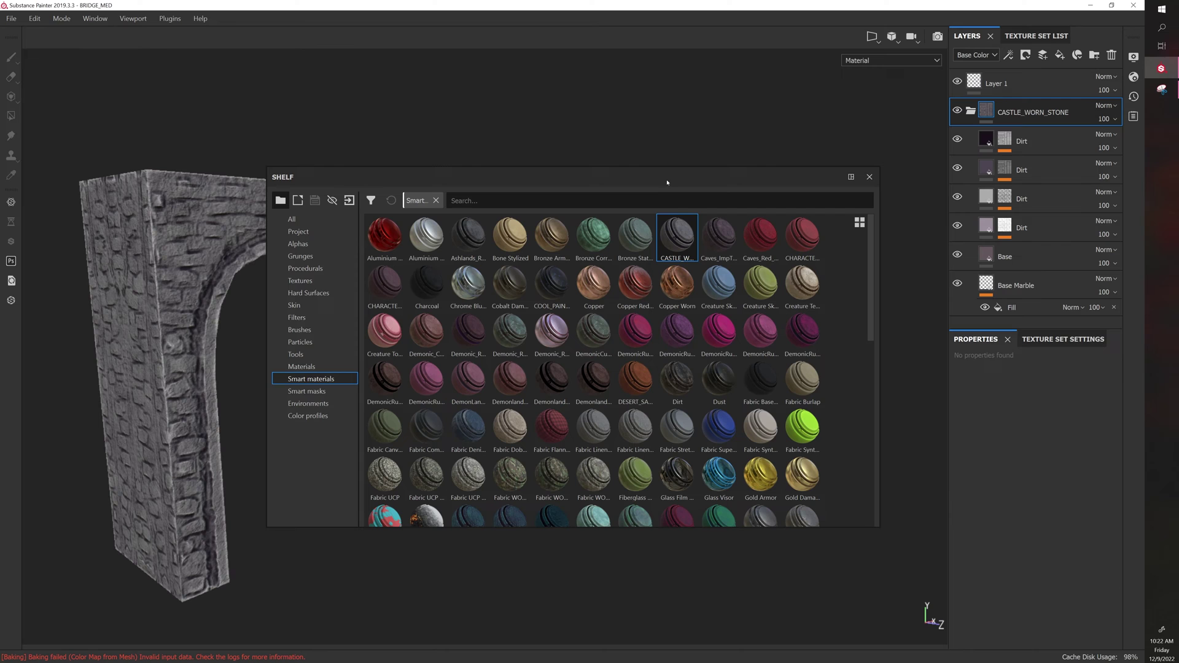
{"action": "left_click", "coordinate": [868, 177]}
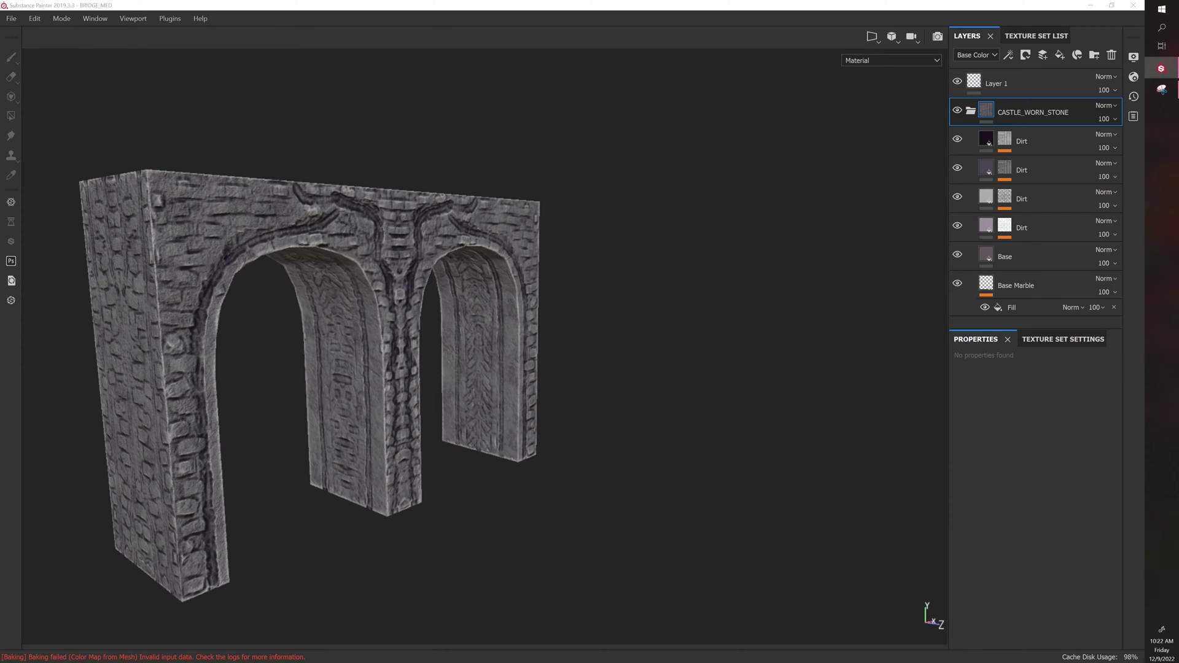
- Inspect the stone material around the arches and compare the bridge with the CASTLE_WORN_STONE folder hidden and shown
{"action": "left_click_drag", "start_coordinate": [645, 466], "coordinate": [492, 421], "text": "alt"}
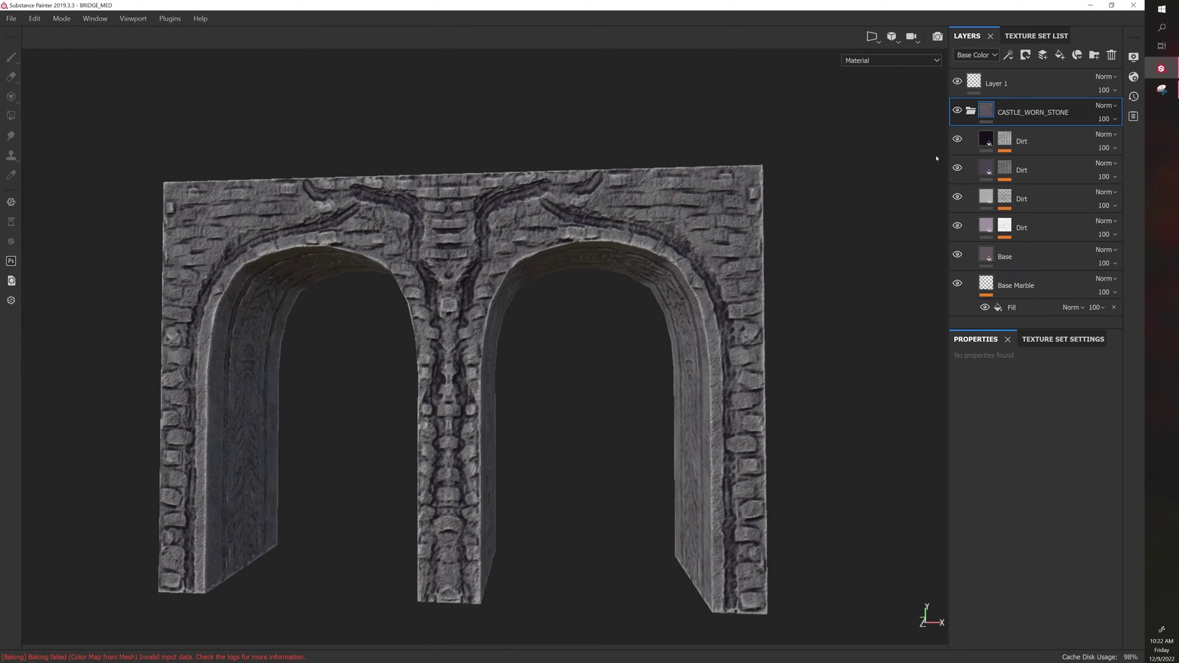
{"action": "right_click_drag", "start_coordinate": [545, 385], "coordinate": [758, 422], "text": "alt"}
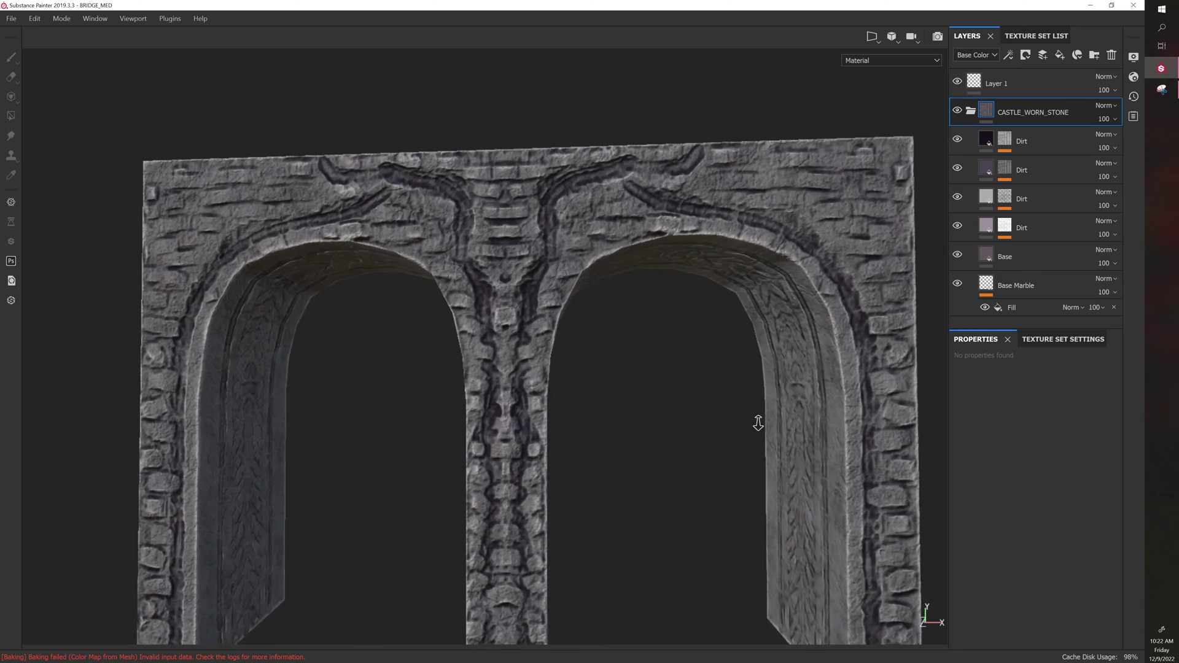
{"action": "left_click_drag", "start_coordinate": [758, 423], "coordinate": [665, 416], "text": "alt"}
{"action": "right_click_drag", "start_coordinate": [665, 416], "coordinate": [722, 397], "text": "alt"}
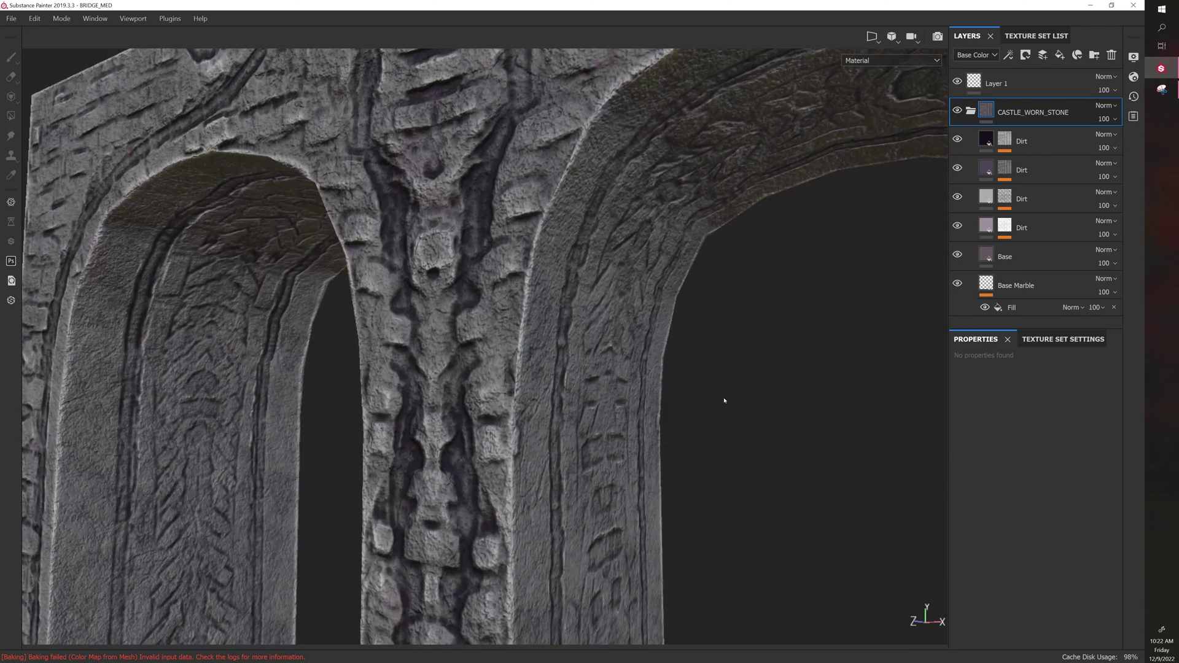
{"action": "left_click_drag", "start_coordinate": [758, 387], "coordinate": [711, 396], "text": "alt"}
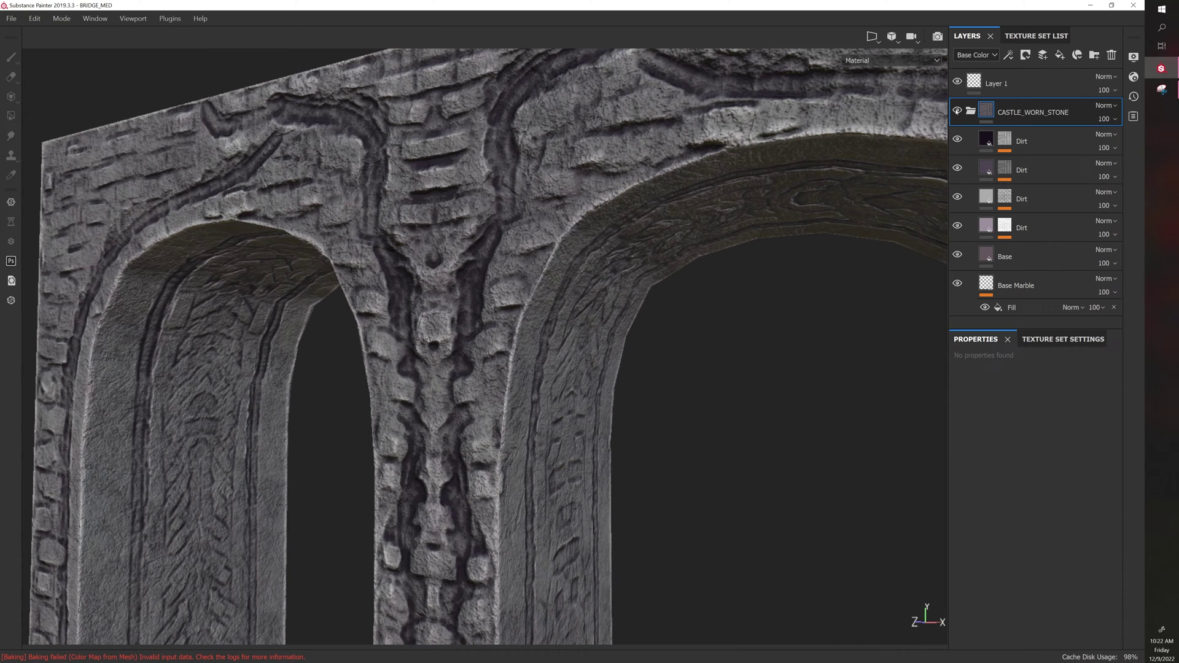
{"action": "left_click", "coordinate": [956, 111]}
{"action": "left_click", "coordinate": [955, 111]}
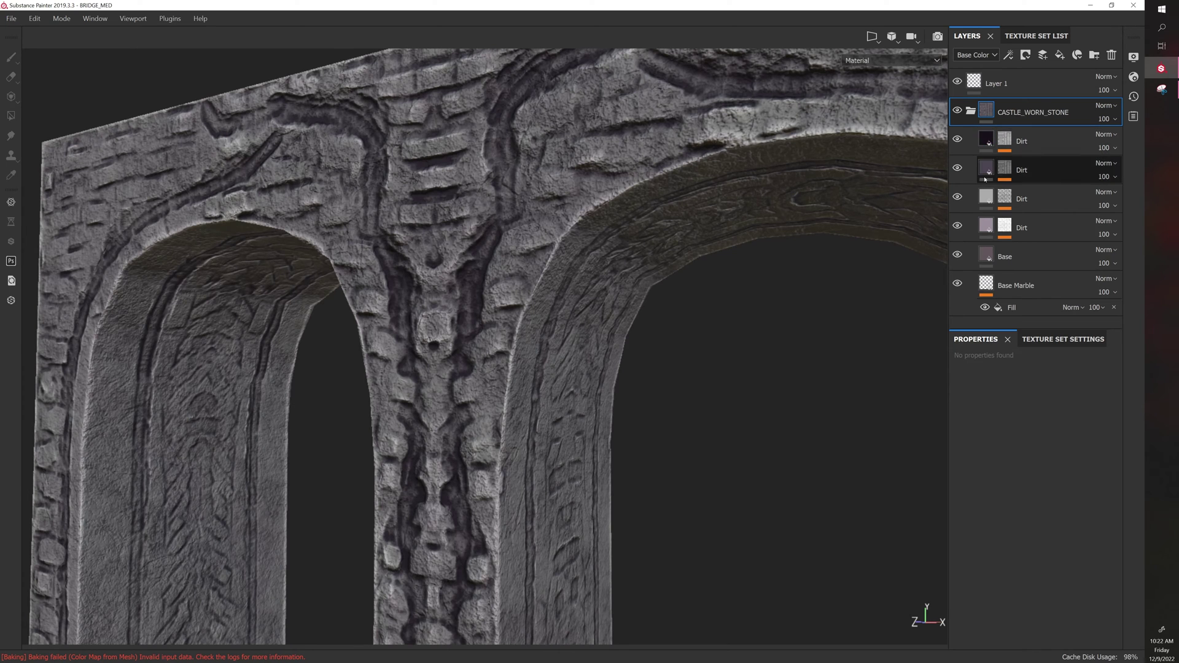
- Review the CASTLE_WORN_STONE folder's contents and the baked mesh maps in the texture set settings
{"action": "left_click", "coordinate": [970, 112]}
{"action": "left_click", "coordinate": [971, 108]}
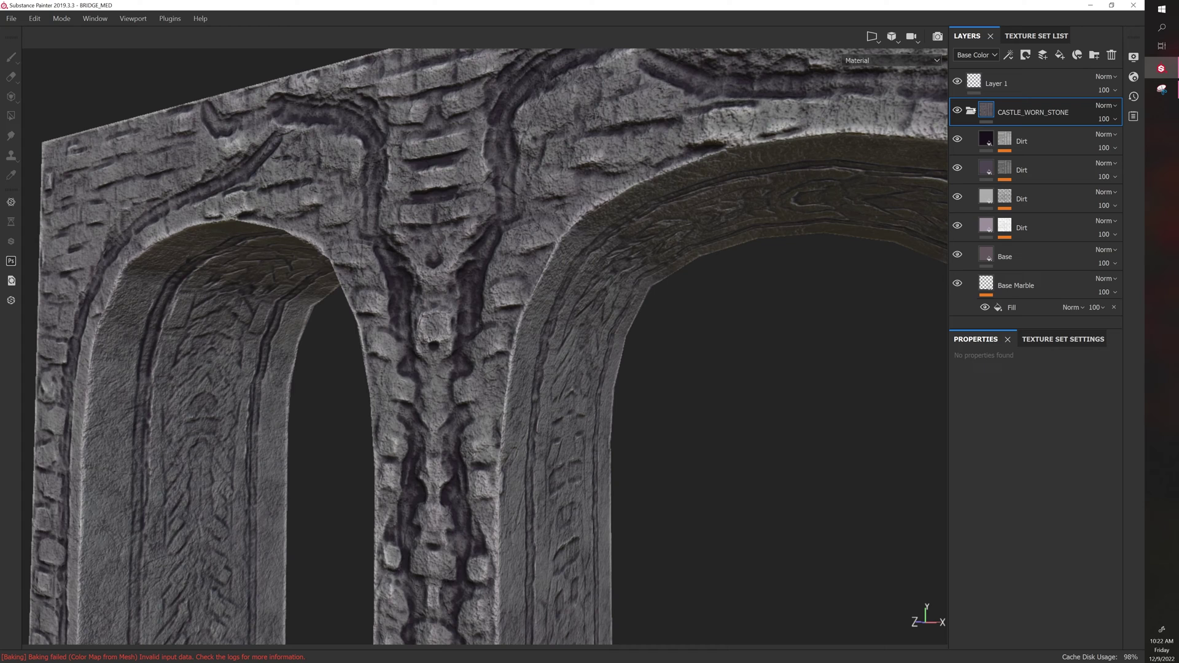
{"action": "left_click", "coordinate": [971, 111]}
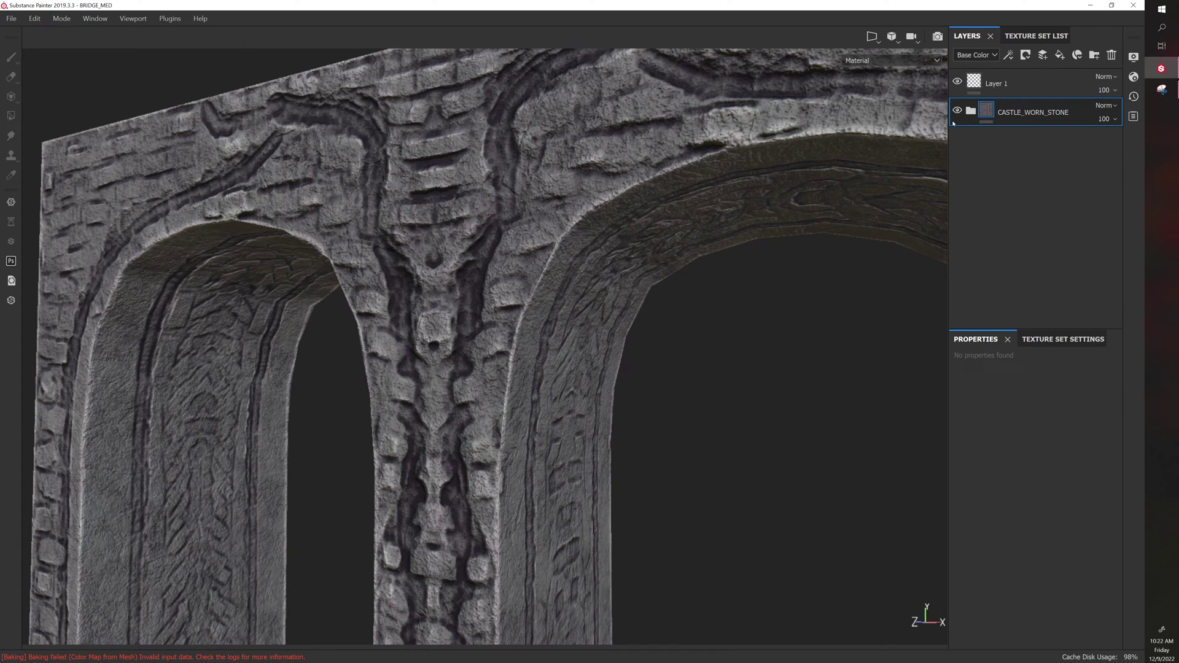
{"action": "left_click", "coordinate": [971, 111]}
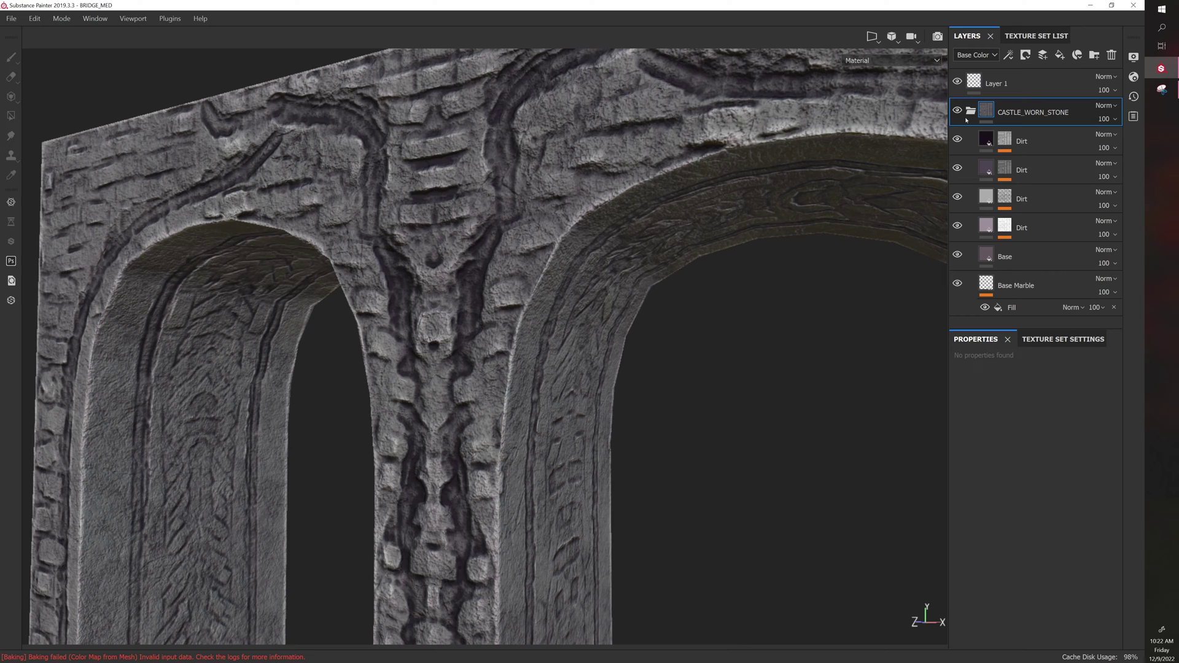
{"action": "left_click", "coordinate": [1049, 341]}
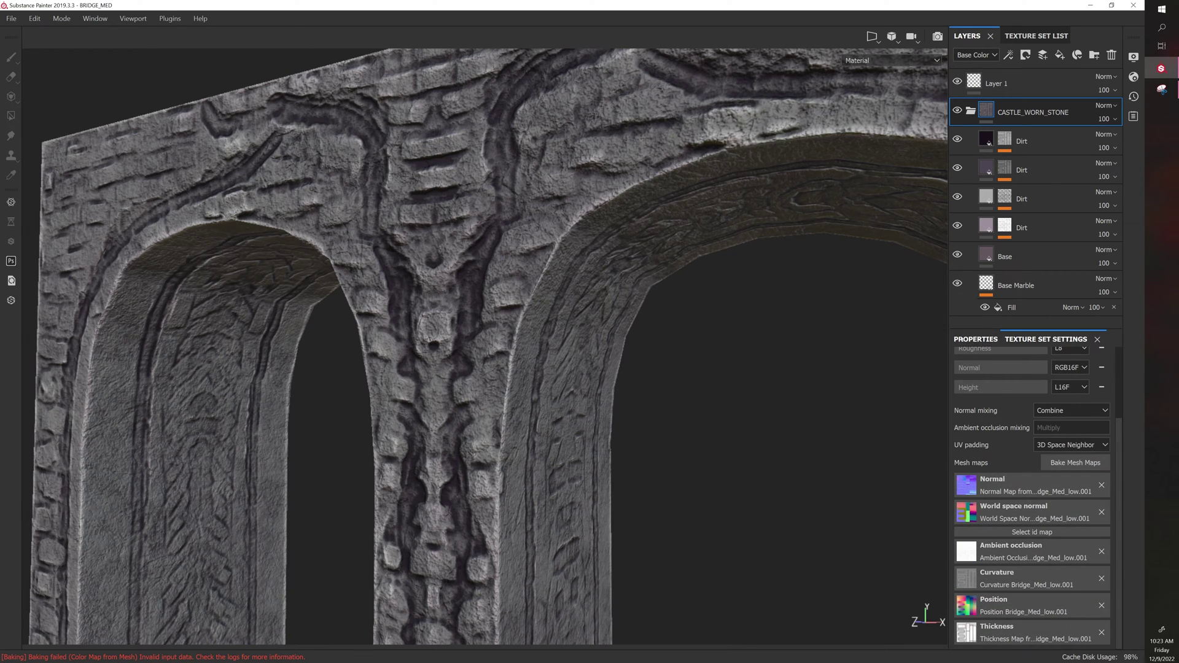
{"action": "left_click", "coordinate": [990, 341]}
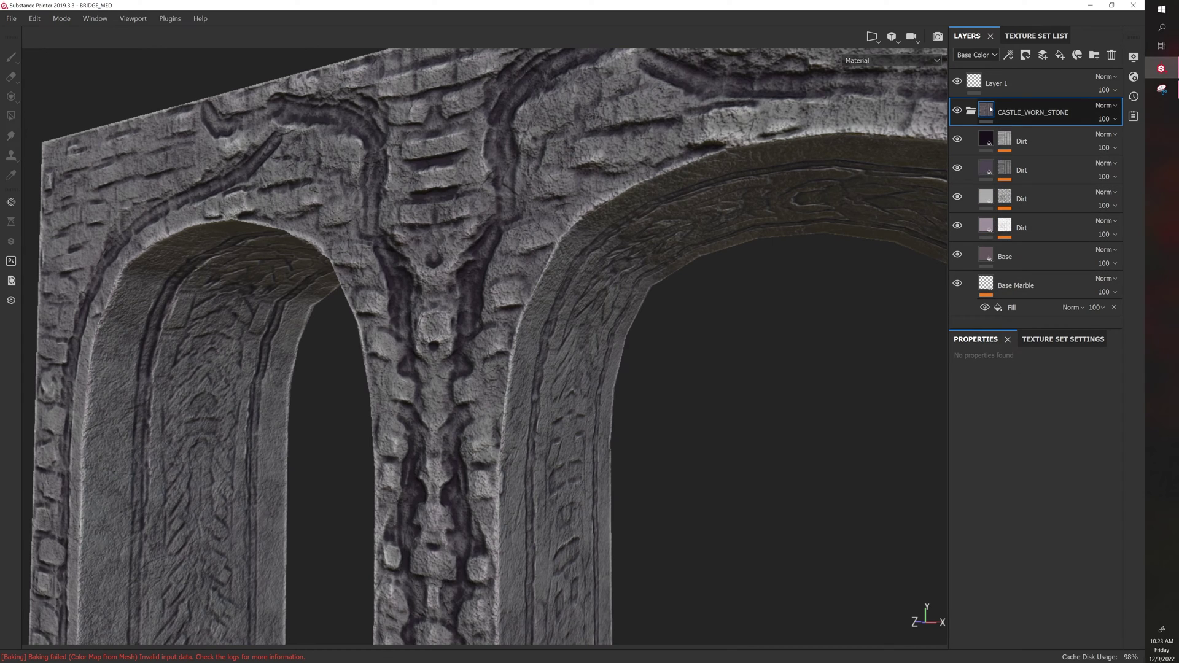
{"action": "left_click", "coordinate": [970, 110]}
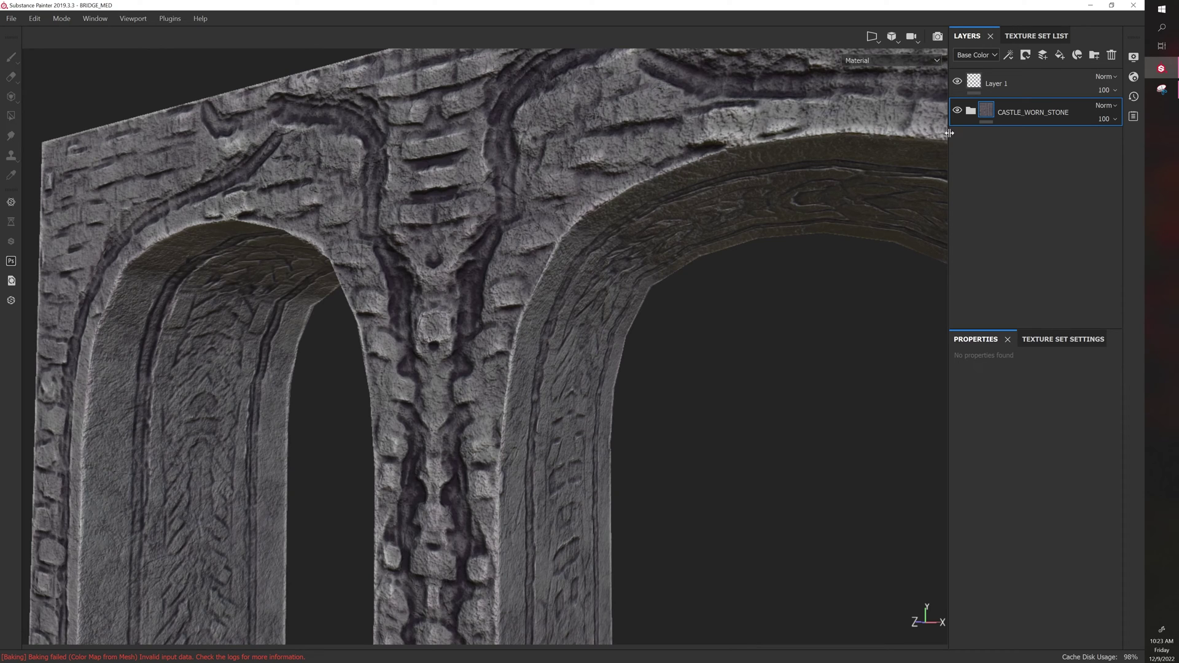
{"action": "left_click", "coordinate": [970, 112]}
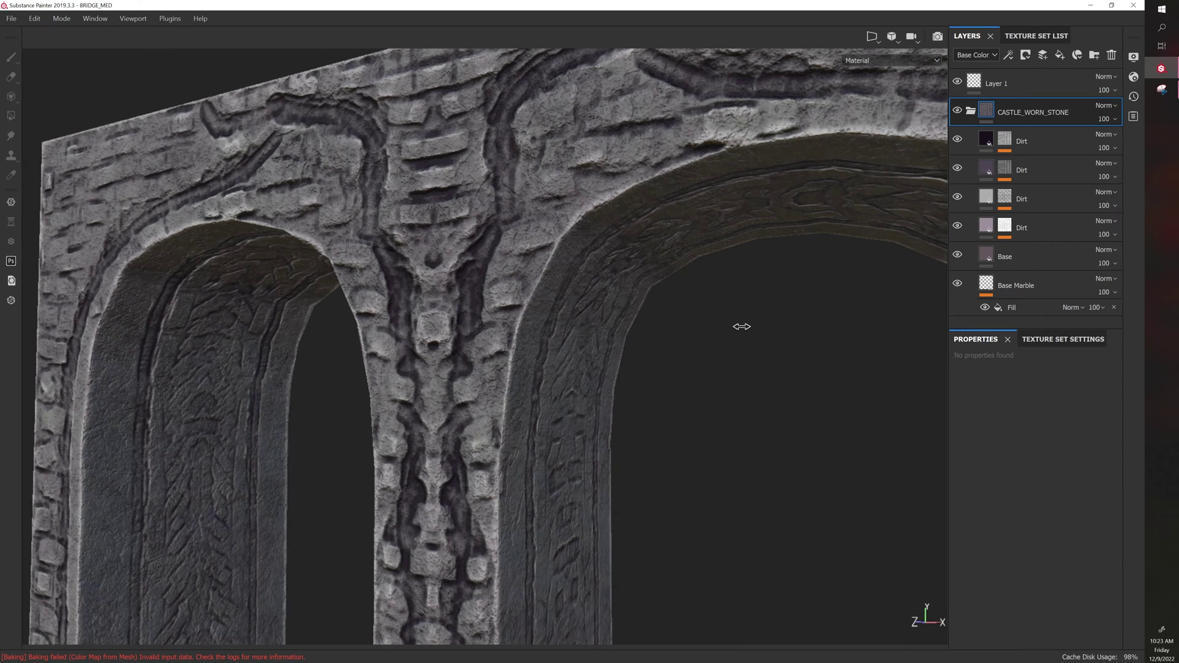
- Toggle the visibility of the four Dirt layers and the Base layer one at a time to examine each one's contribution
{"action": "left_click", "coordinate": [957, 169]}
{"action": "left_click", "coordinate": [957, 169]}
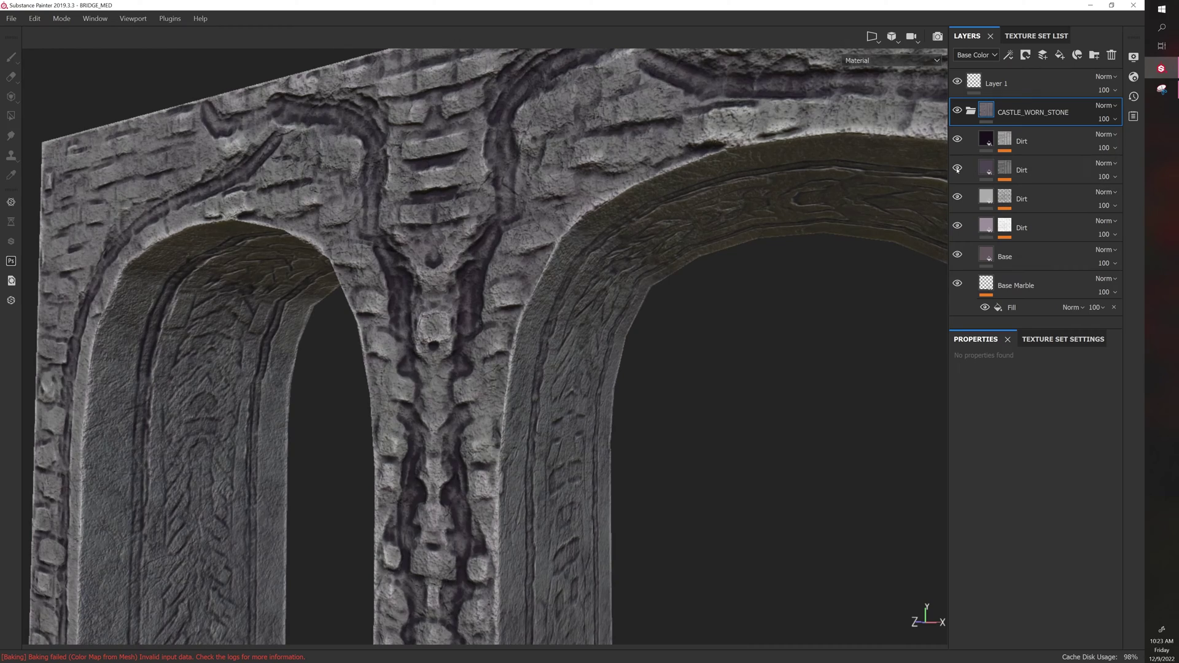
{"action": "left_click", "coordinate": [957, 139]}
{"action": "left_click", "coordinate": [957, 139]}
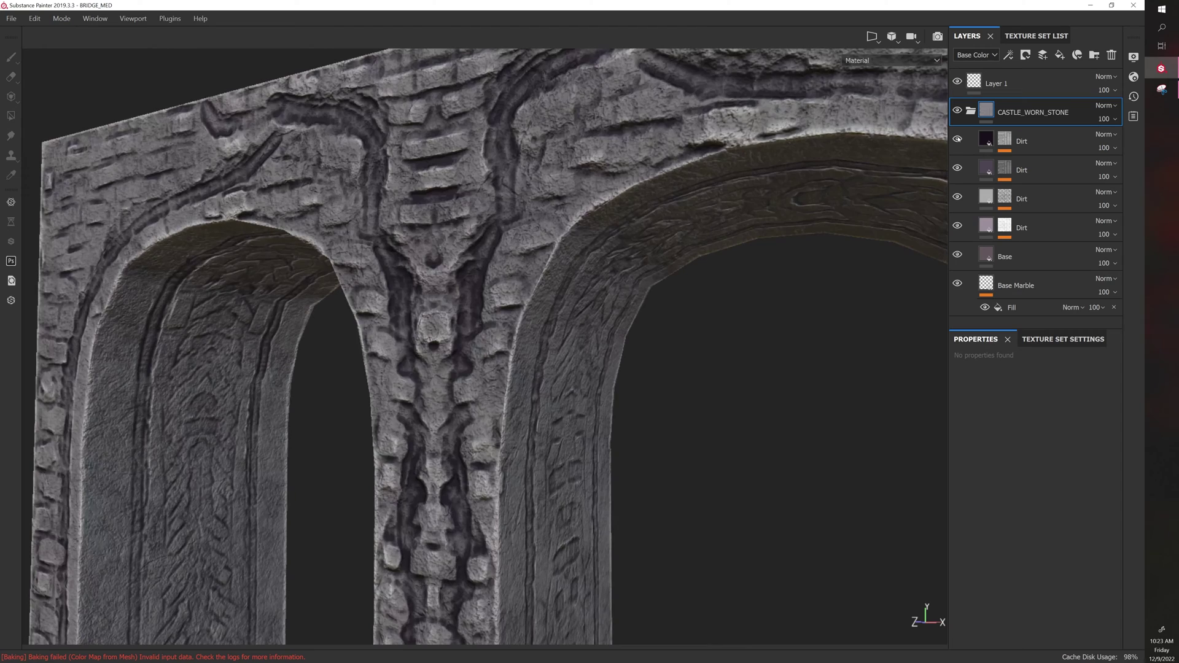
{"action": "left_click", "coordinate": [957, 197]}
{"action": "left_click", "coordinate": [957, 197]}
{"action": "left_click", "coordinate": [957, 197]}
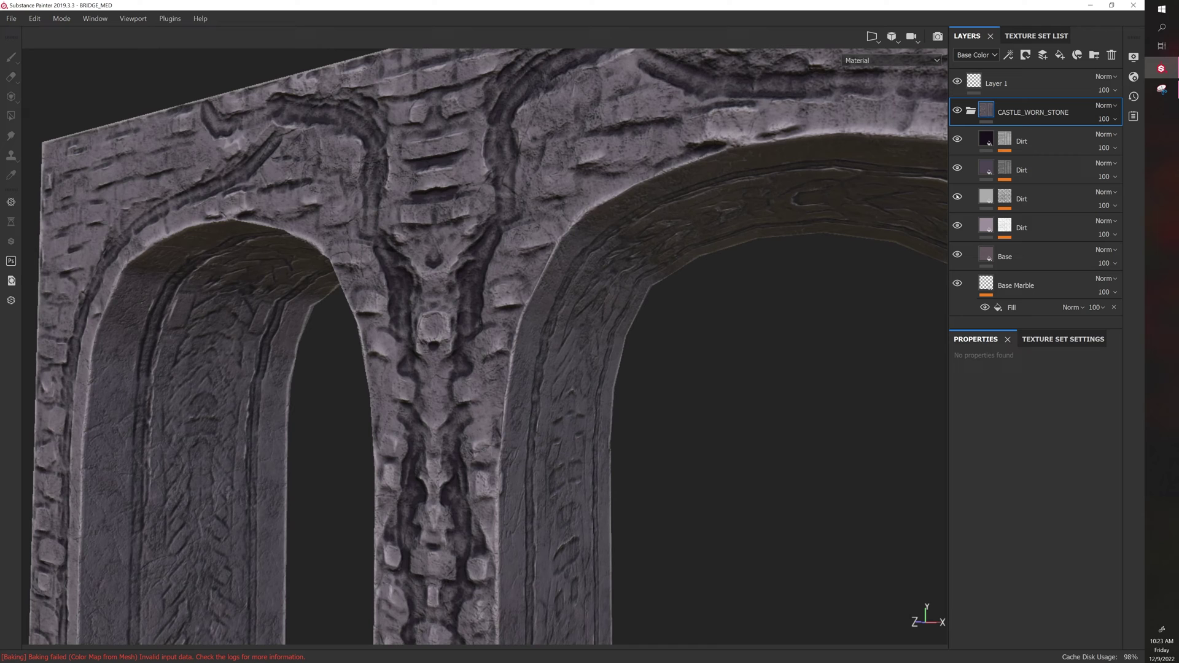
{"action": "left_click", "coordinate": [957, 225]}
{"action": "left_click", "coordinate": [957, 226]}
{"action": "left_click", "coordinate": [957, 254]}
{"action": "left_click", "coordinate": [957, 255]}
{"action": "left_click", "coordinate": [957, 197]}
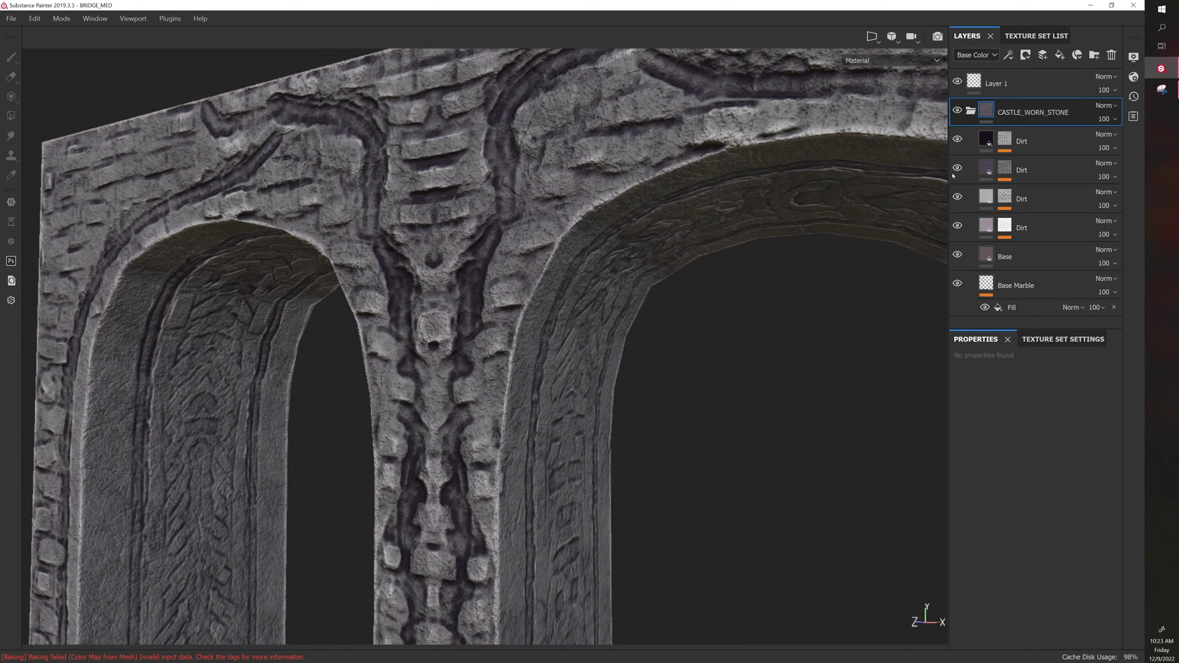
- Open the parameters of the Dirt generator on the topmost Dirt layer's mask
{"action": "left_click_drag", "start_coordinate": [777, 337], "coordinate": [832, 342], "text": "alt"}
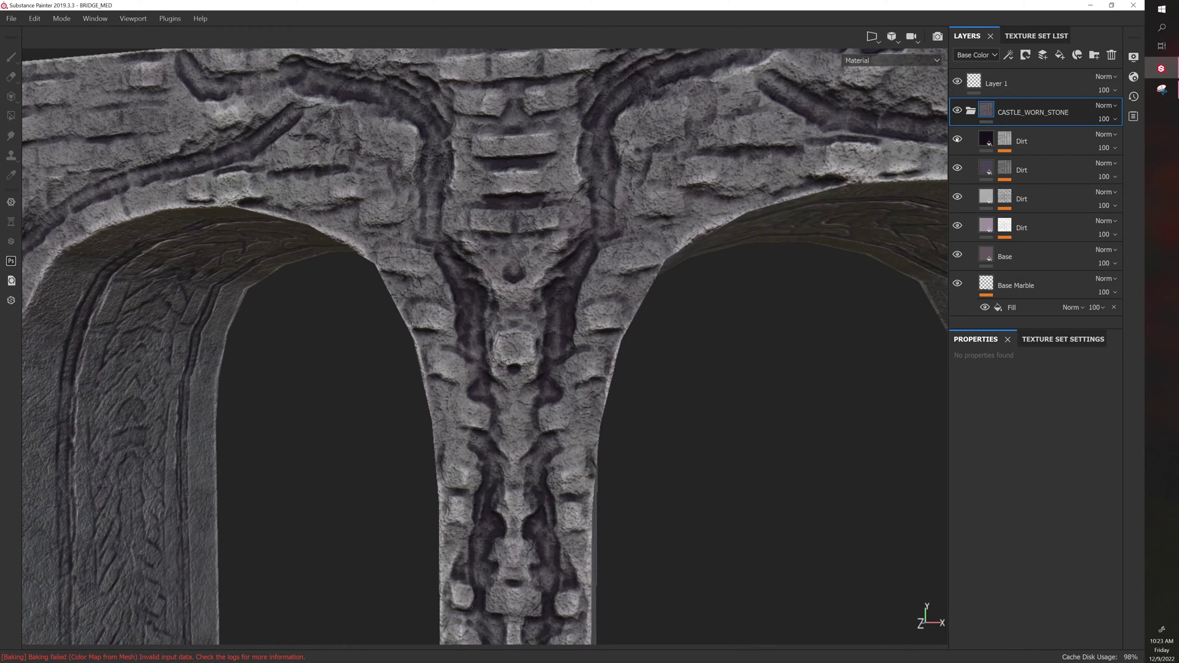
{"action": "left_click_drag", "start_coordinate": [775, 299], "coordinate": [726, 302], "text": "alt"}
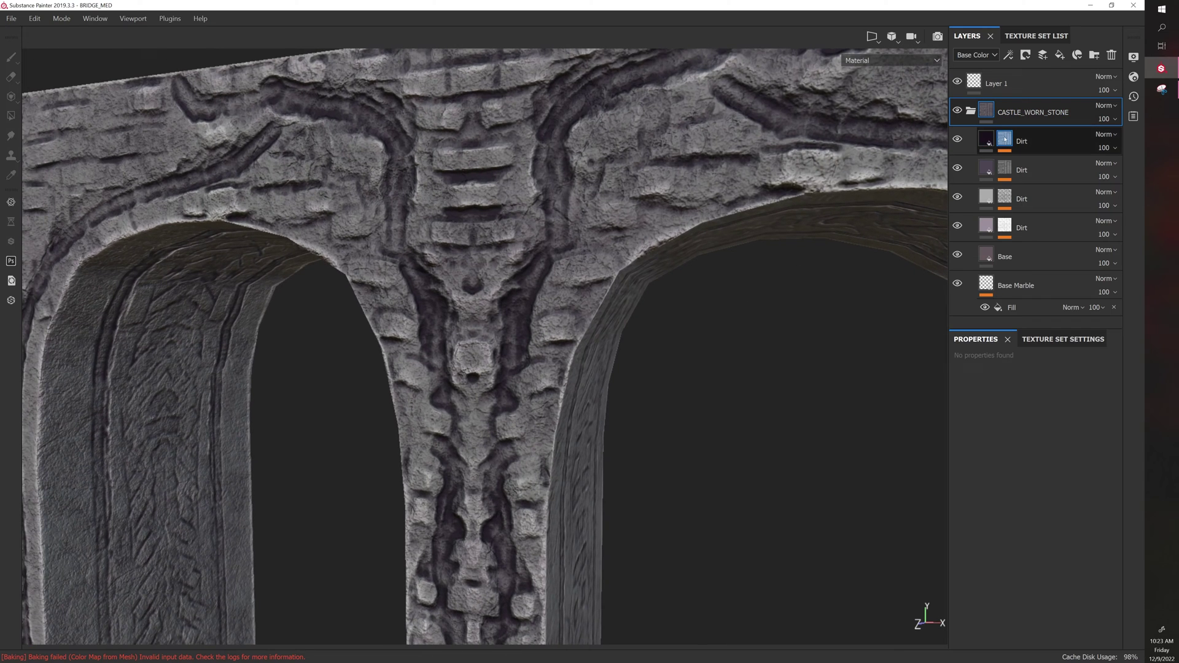
{"action": "left_click", "coordinate": [1007, 139]}
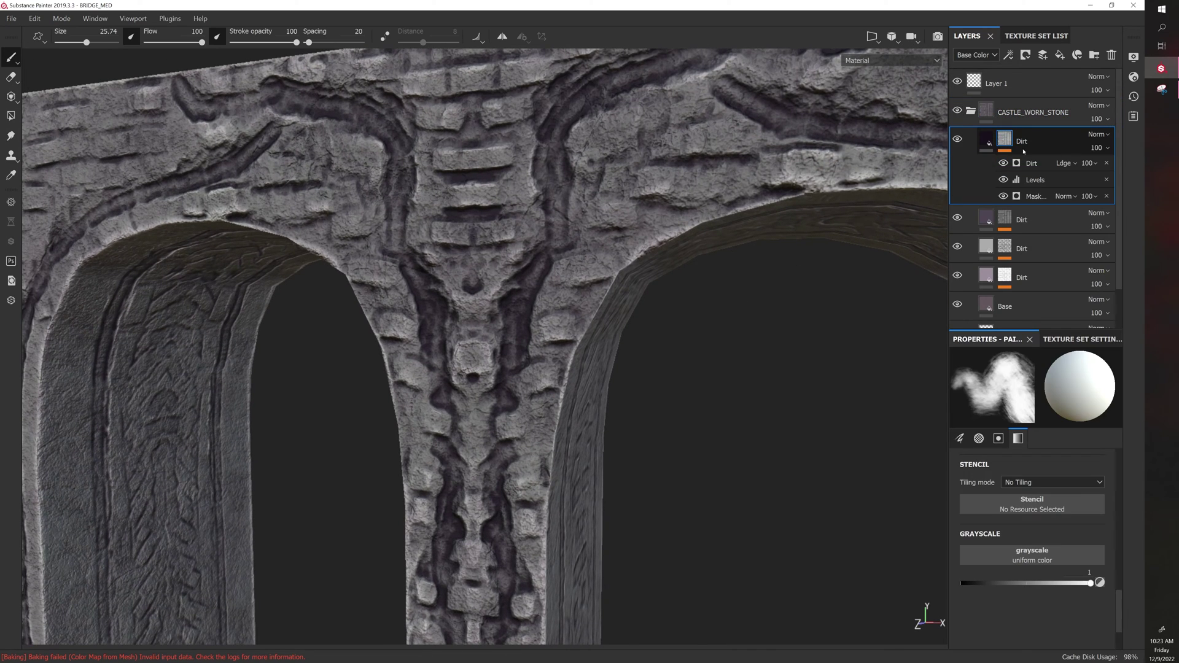
{"action": "left_click", "coordinate": [1032, 163]}
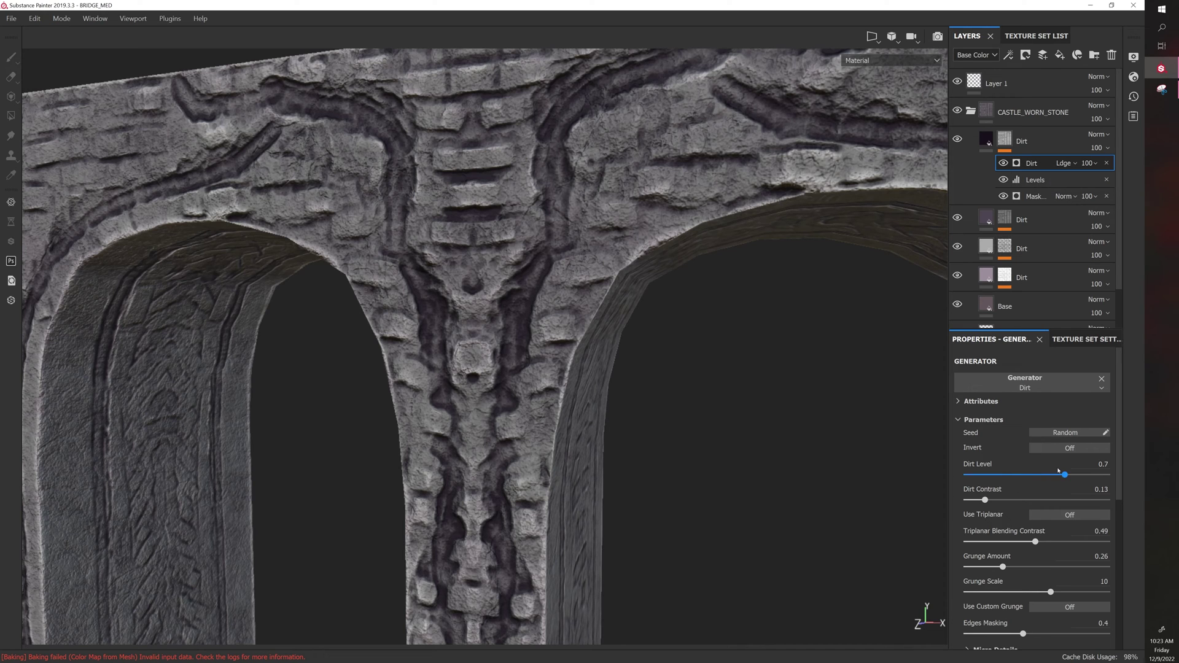
- Try Dirt Level values of 0.82 and 0.58 on the mask's Dirt generator and restore it to 0.7
{"action": "mouse_move", "coordinate": [1064, 475]}
{"action": "left_mouse_down"}
{"action": "mouse_move", "coordinate": [1006, 474]}
{"action": "mouse_move", "coordinate": [1073, 475]}
{"action": "left_mouse_up"}
{"action": "right_click_drag", "start_coordinate": [913, 426], "coordinate": [731, 424], "text": "alt"}
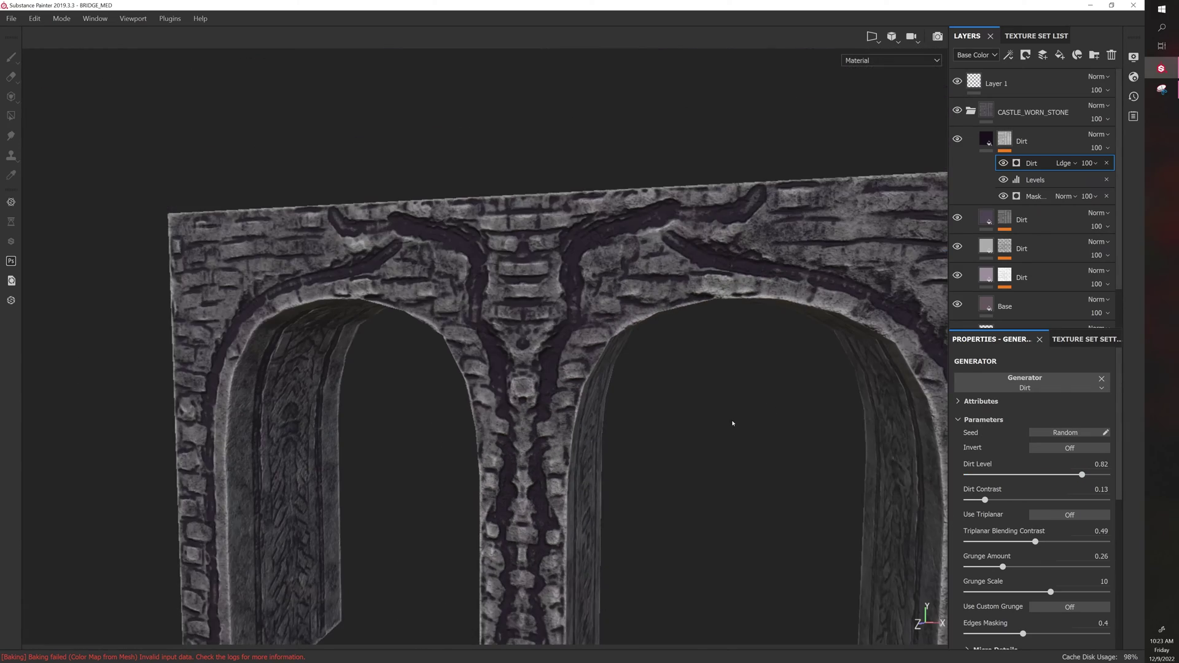
{"action": "middle_click_drag", "start_coordinate": [731, 423], "coordinate": [640, 334], "text": "alt"}
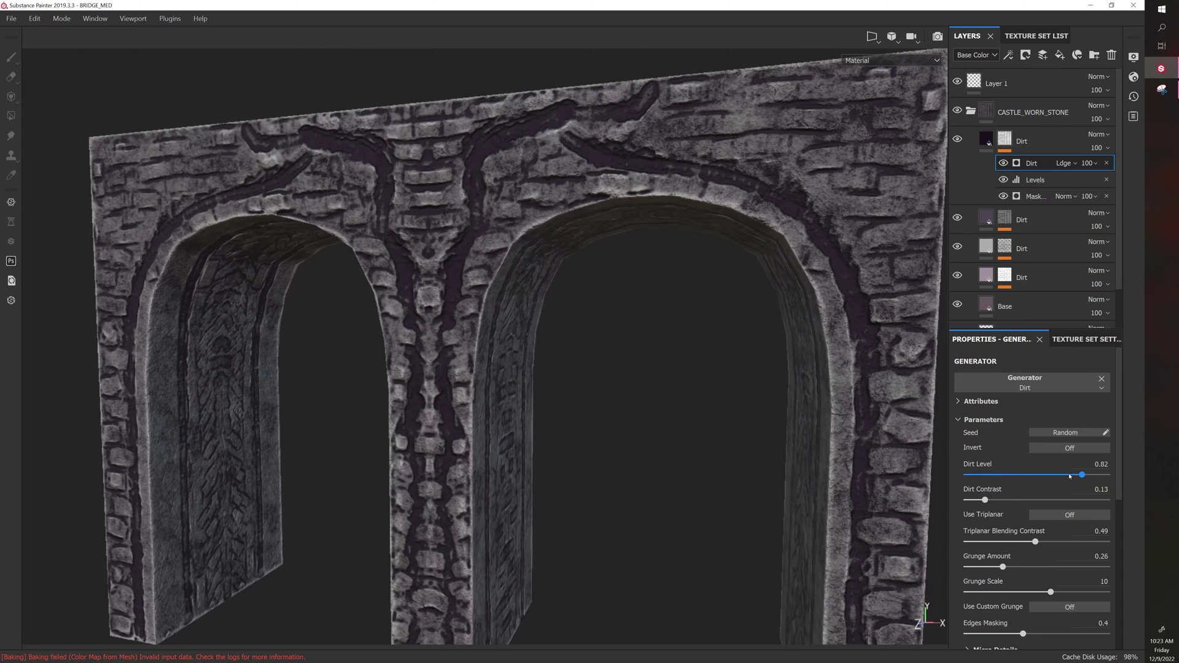
{"action": "left_click_drag", "start_coordinate": [1081, 474], "coordinate": [1048, 476]}
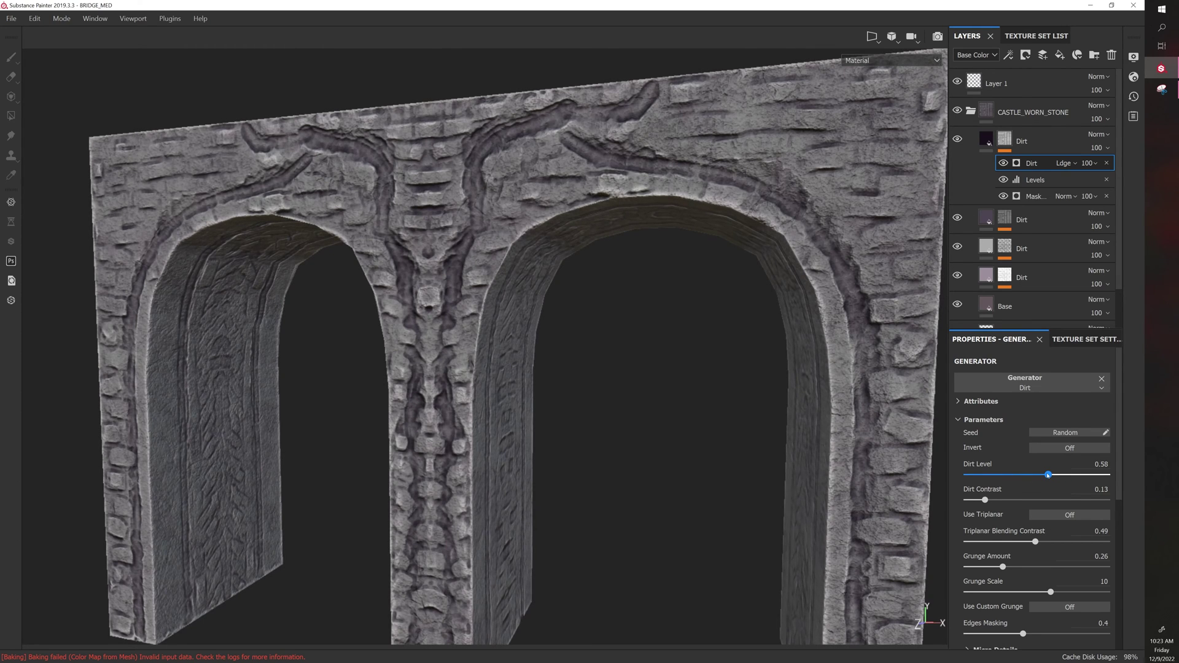
{"action": "key", "text": "Return"}
{"action": "type", "text": "0.7"}
{"action": "key", "text": "Return"}
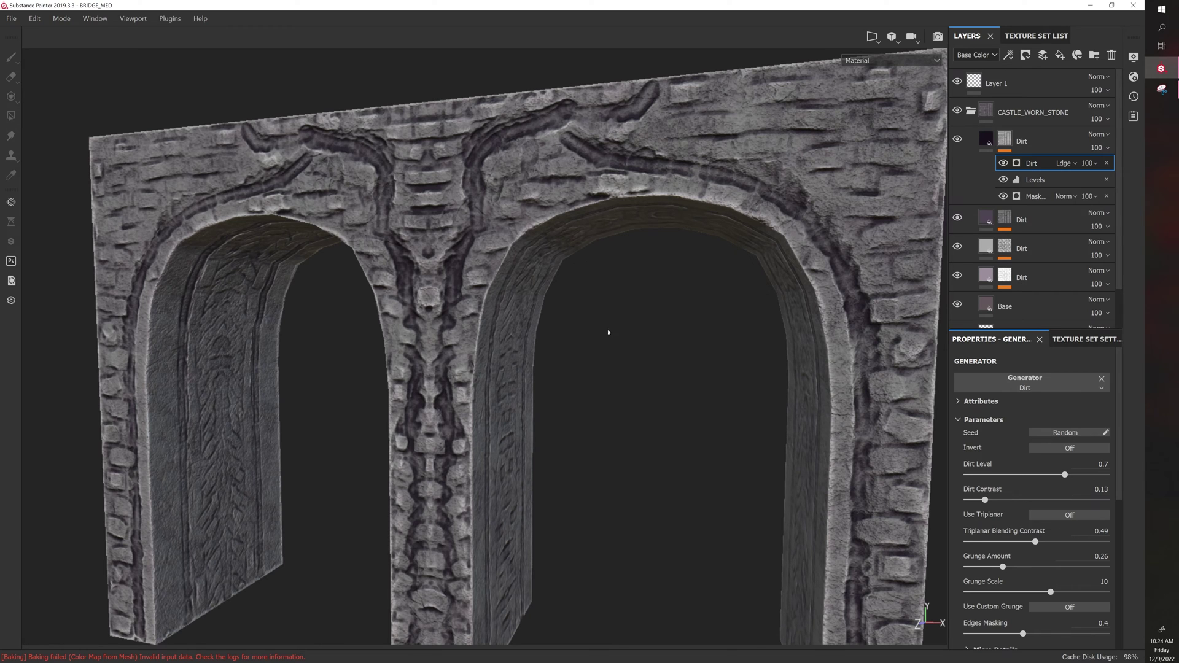
{"action": "left_click_drag", "start_coordinate": [607, 332], "coordinate": [407, 210], "text": "alt"}
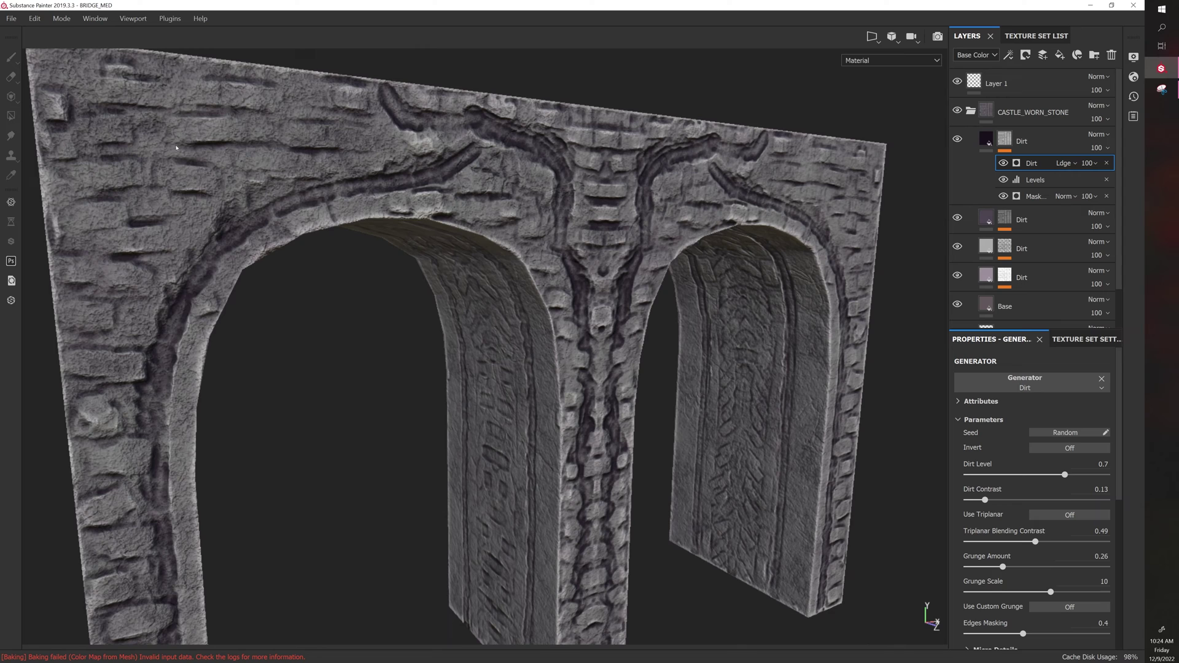
{"action": "left_click_drag", "start_coordinate": [377, 321], "coordinate": [243, 180], "text": "alt"}
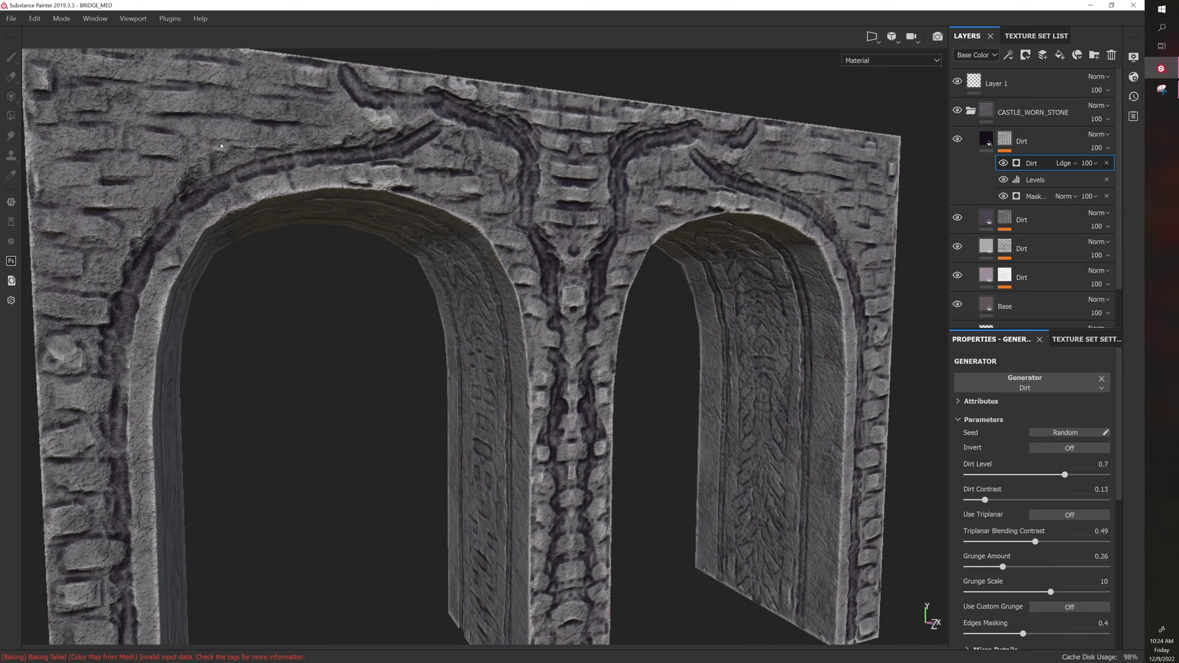
{"action": "left_click_drag", "start_coordinate": [348, 343], "coordinate": [77, 225], "text": "alt"}
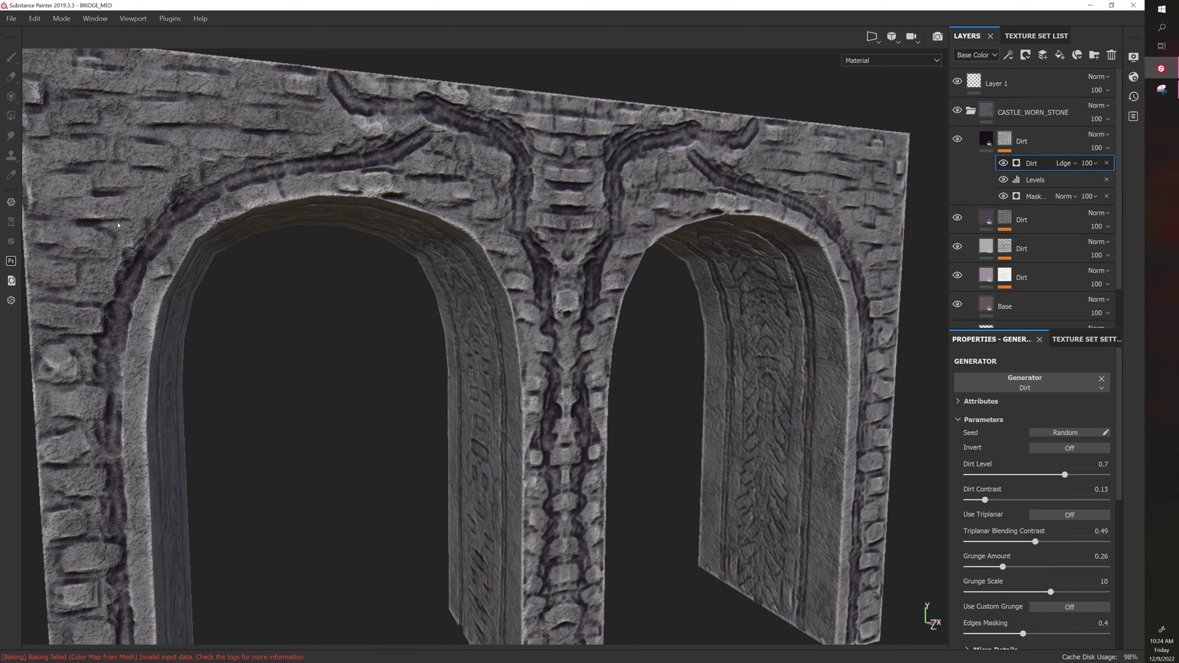
- Examine the bridge from both sides and compare it with the topmost Dirt layer hidden and shown
{"action": "left_click_drag", "start_coordinate": [351, 337], "coordinate": [345, 384], "text": "alt"}
{"action": "scroll", "coordinate": [345, 384], "scroll_direction": "down", "scroll_amount": 5}
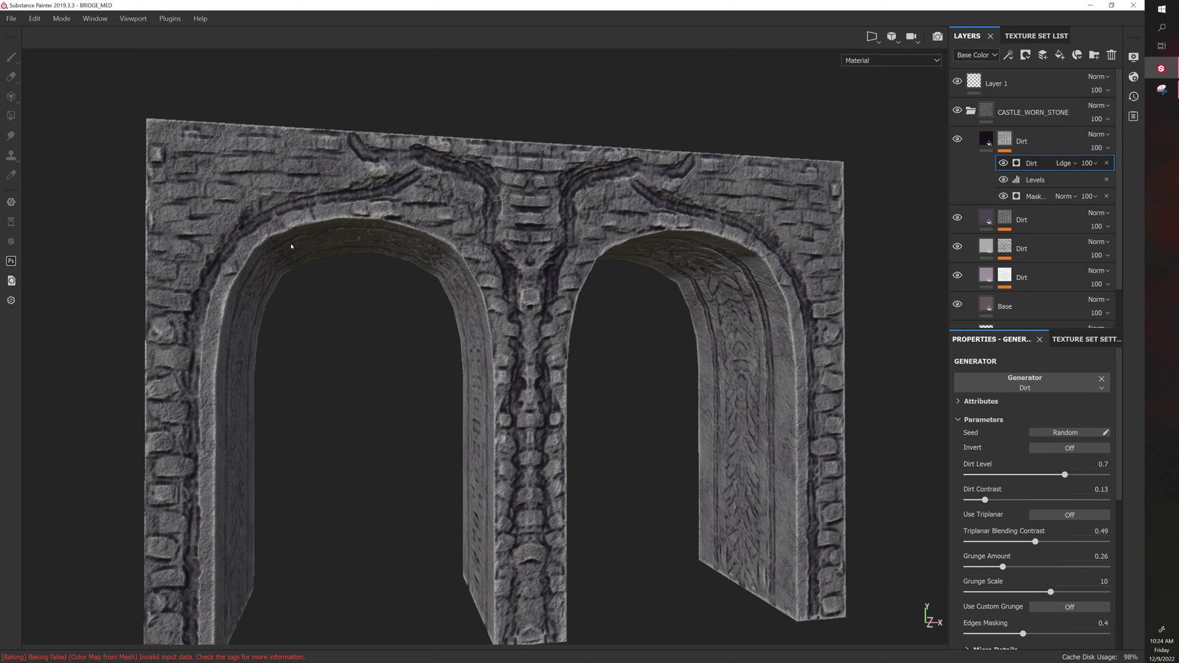
{"action": "left_click_drag", "start_coordinate": [342, 313], "coordinate": [367, 379], "text": "alt"}
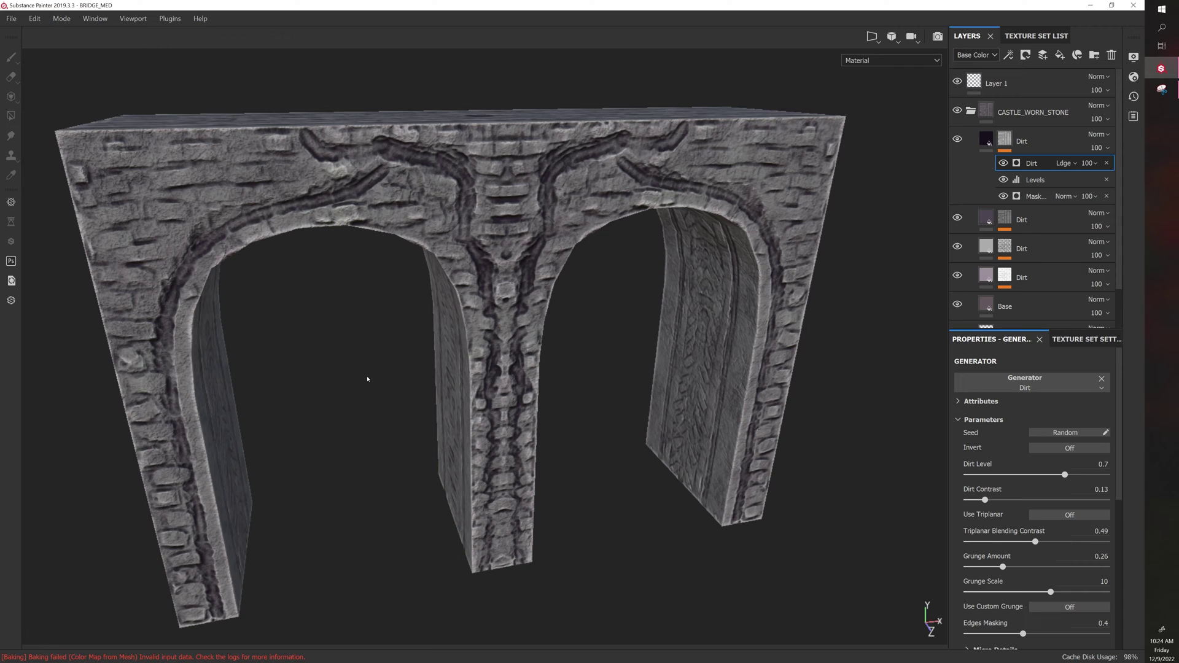
{"action": "mouse_move", "coordinate": [299, 343]}
{"action": "left_mouse_down", "text": "alt"}
{"action": "mouse_move", "coordinate": [362, 339]}
{"action": "mouse_move", "coordinate": [197, 314]}
{"action": "mouse_move", "coordinate": [332, 322]}
{"action": "mouse_move", "coordinate": [291, 360]}
{"action": "left_mouse_up", "text": "alt"}
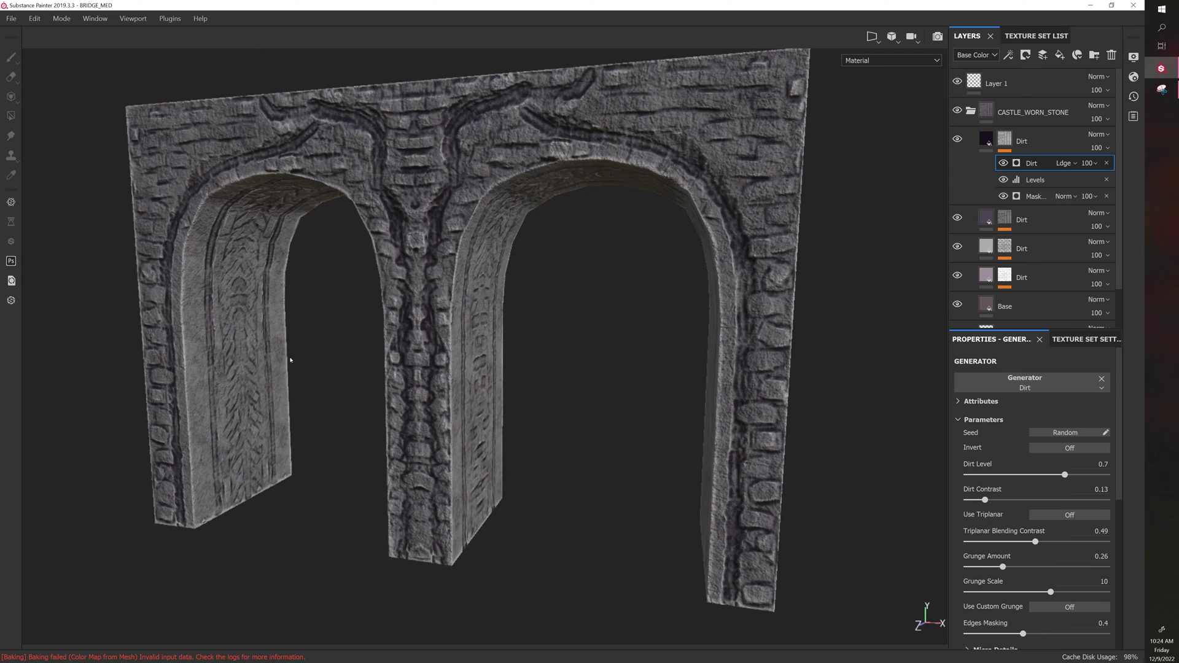
{"action": "left_click", "coordinate": [958, 139]}
{"action": "left_click", "coordinate": [958, 139]}
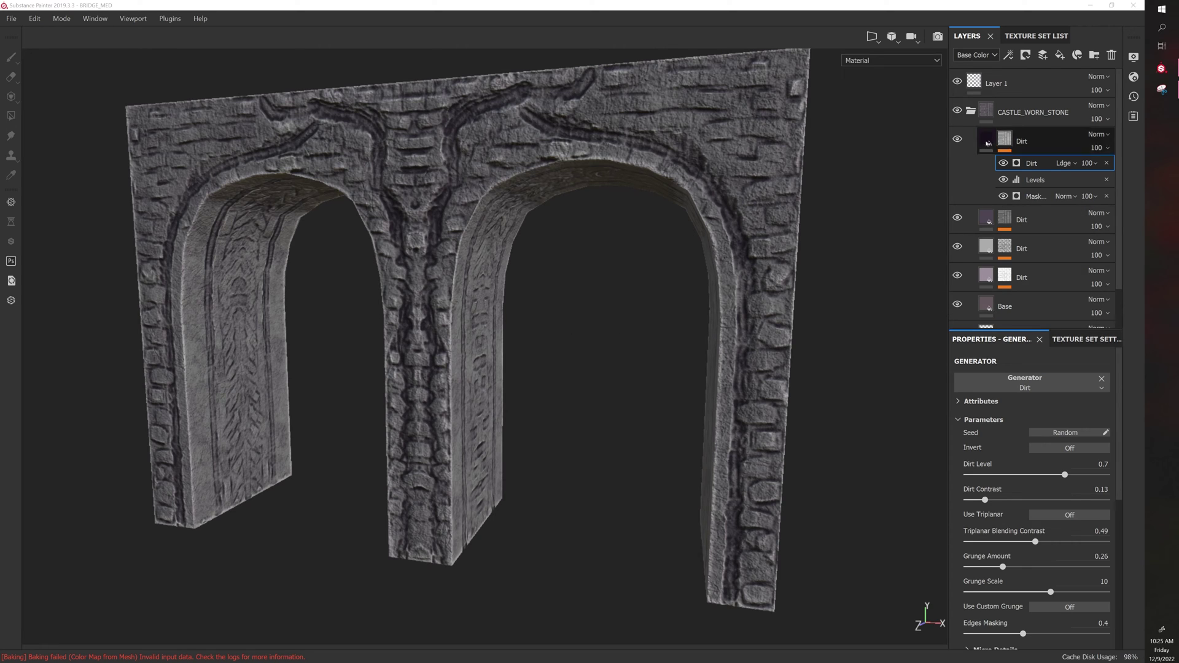
- Review the parameters and image inputs of the Dirt generator on the topmost Dirt layer's mask
{"action": "left_click", "coordinate": [1012, 111]}
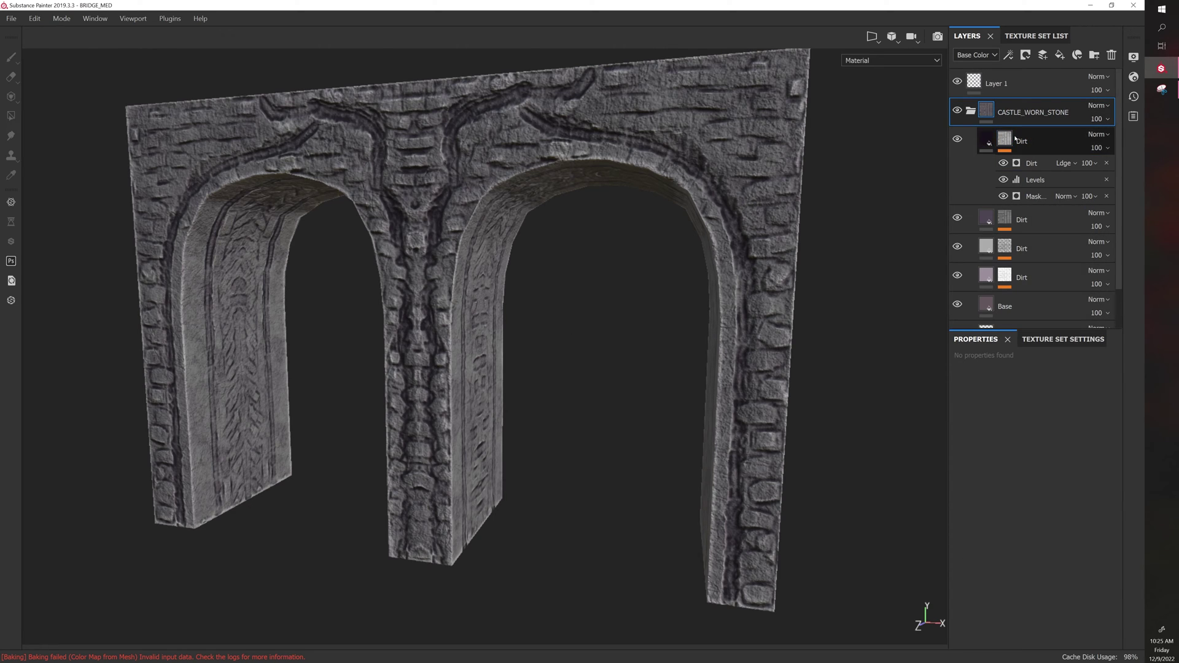
{"action": "left_click", "coordinate": [1005, 139]}
{"action": "left_click", "coordinate": [1030, 164]}
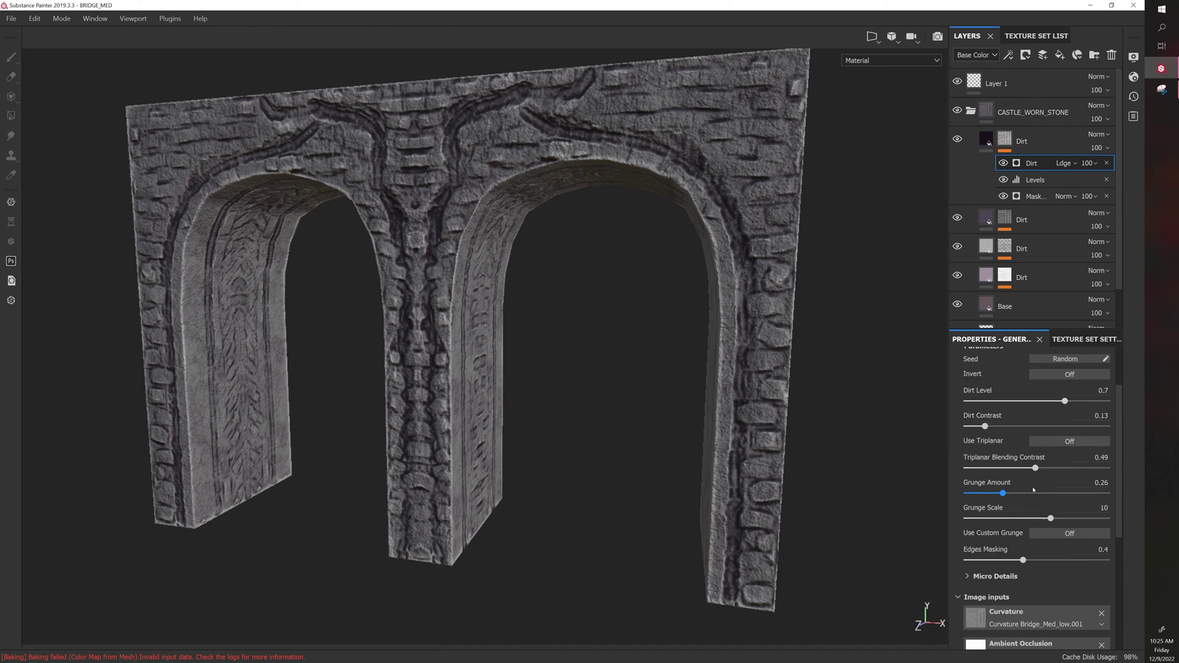
{"action": "scroll", "coordinate": [1004, 469], "scroll_direction": "down", "scroll_amount": 5}
{"action": "scroll", "coordinate": [1004, 469], "scroll_direction": "up", "scroll_amount": 1}
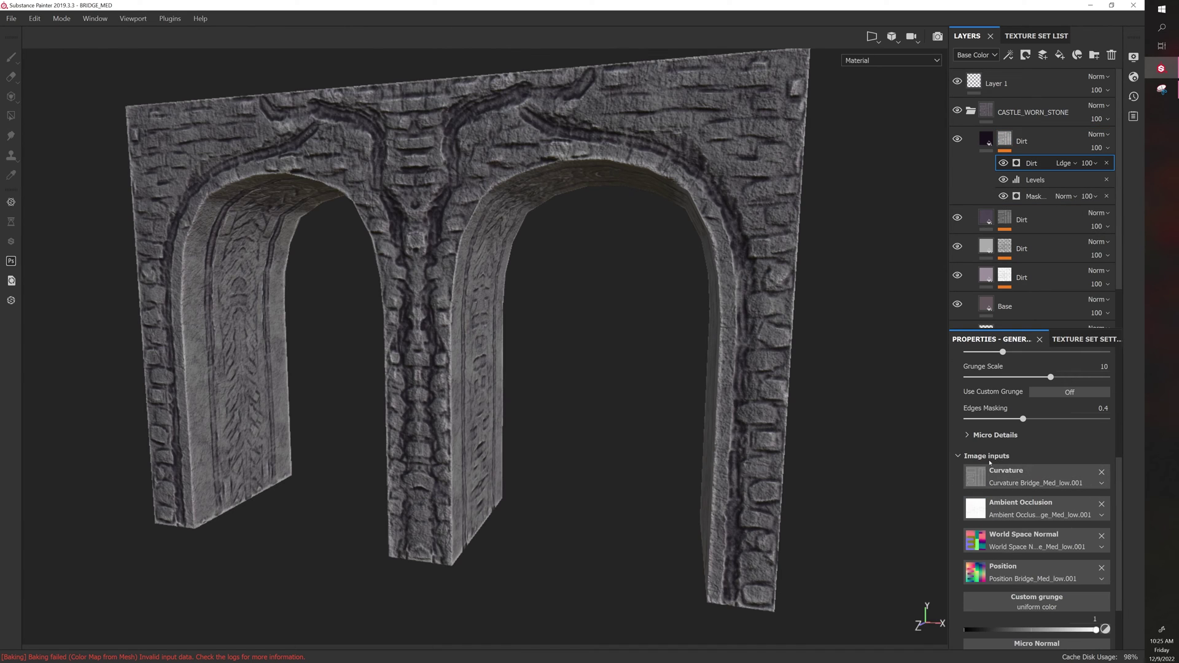
{"action": "scroll", "coordinate": [987, 460], "scroll_direction": "down", "scroll_amount": 1}
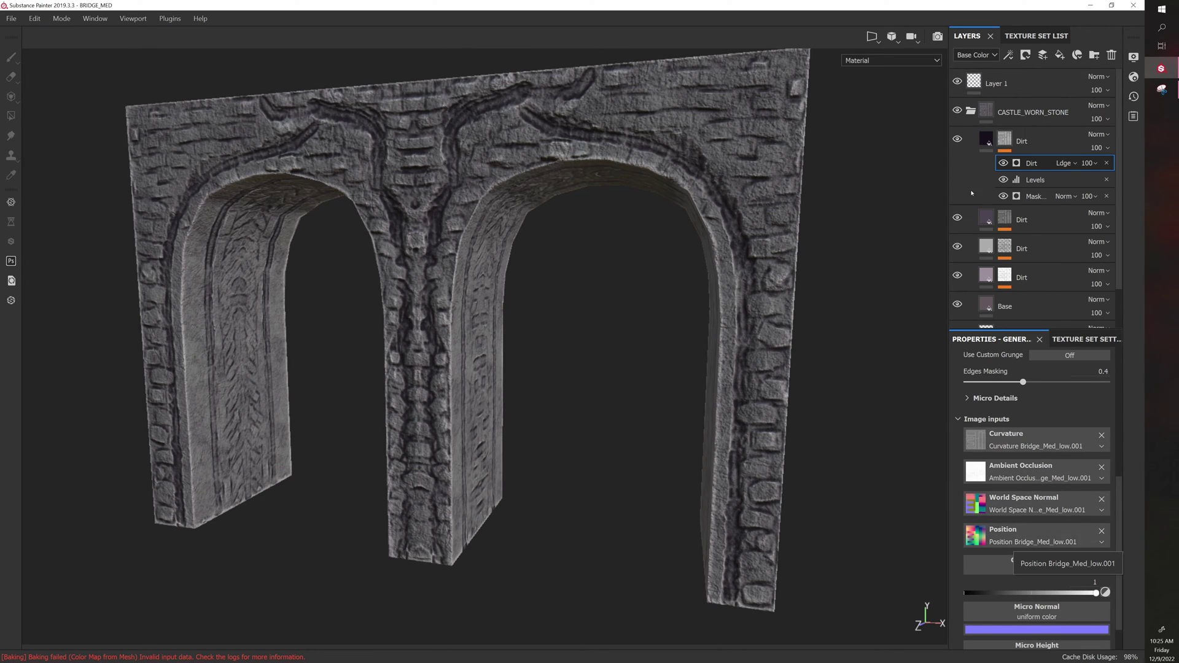
- Check the image inputs of the Dirt generator on the second Dirt layer's mask
{"action": "left_click", "coordinate": [1019, 220]}
{"action": "left_click", "coordinate": [1005, 218]}
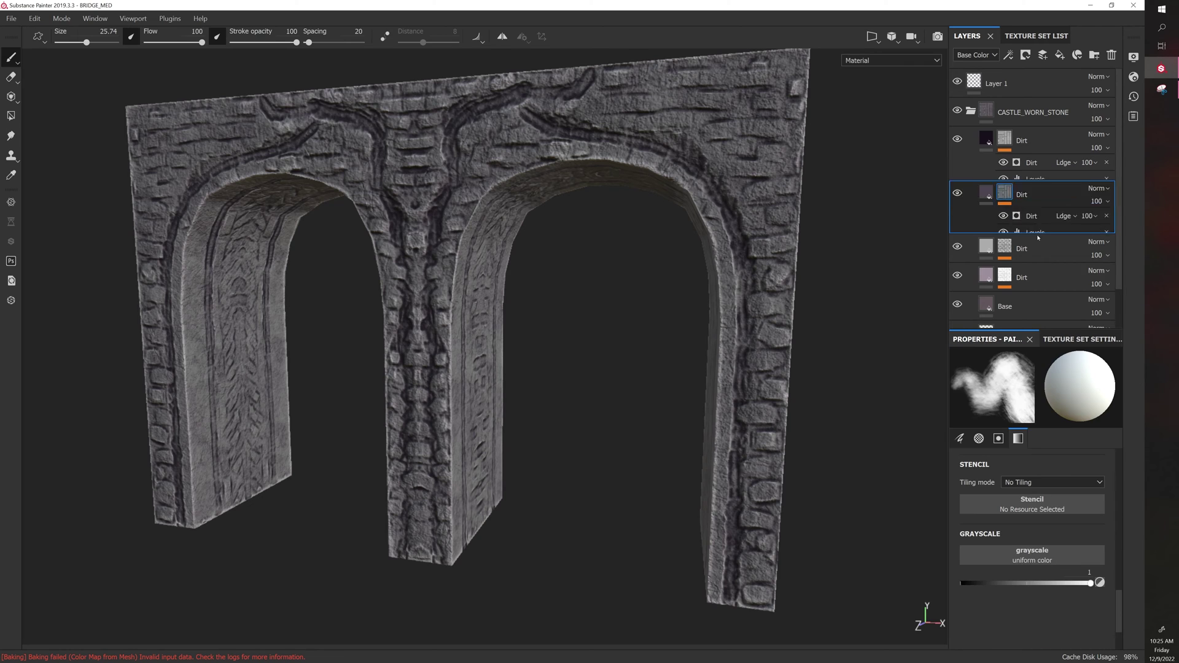
{"action": "left_click", "coordinate": [1032, 242]}
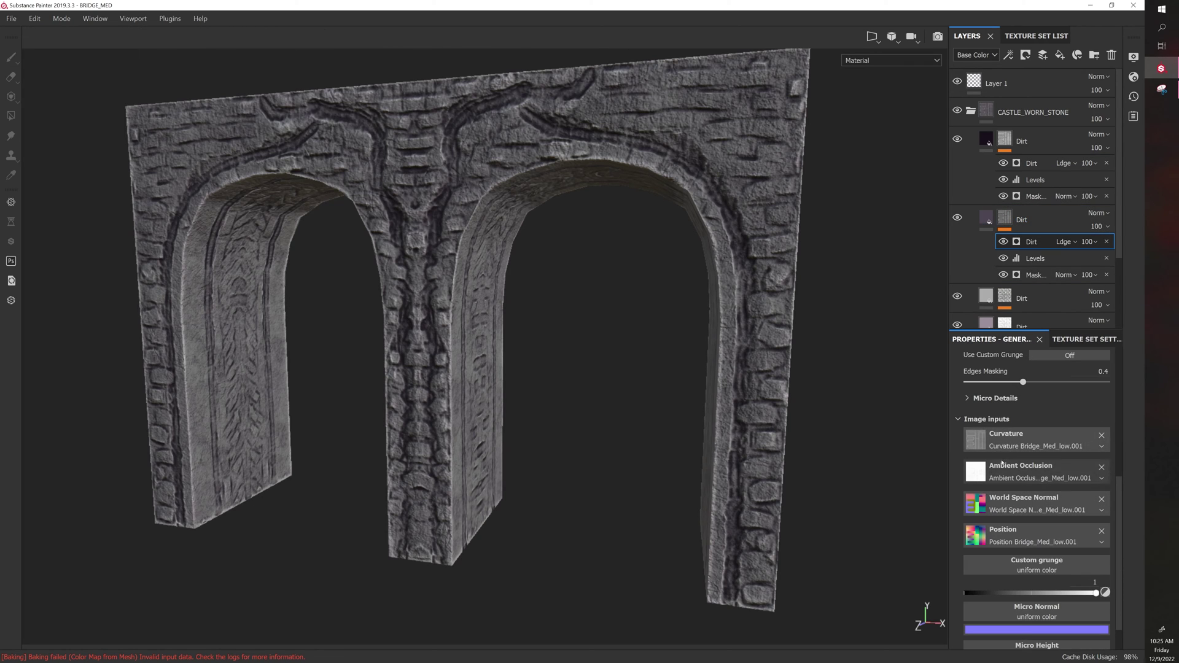
- Remove the normal, world space normal, ambient occlusion and curvature mesh maps from the texture set
{"action": "left_click", "coordinate": [1074, 339]}
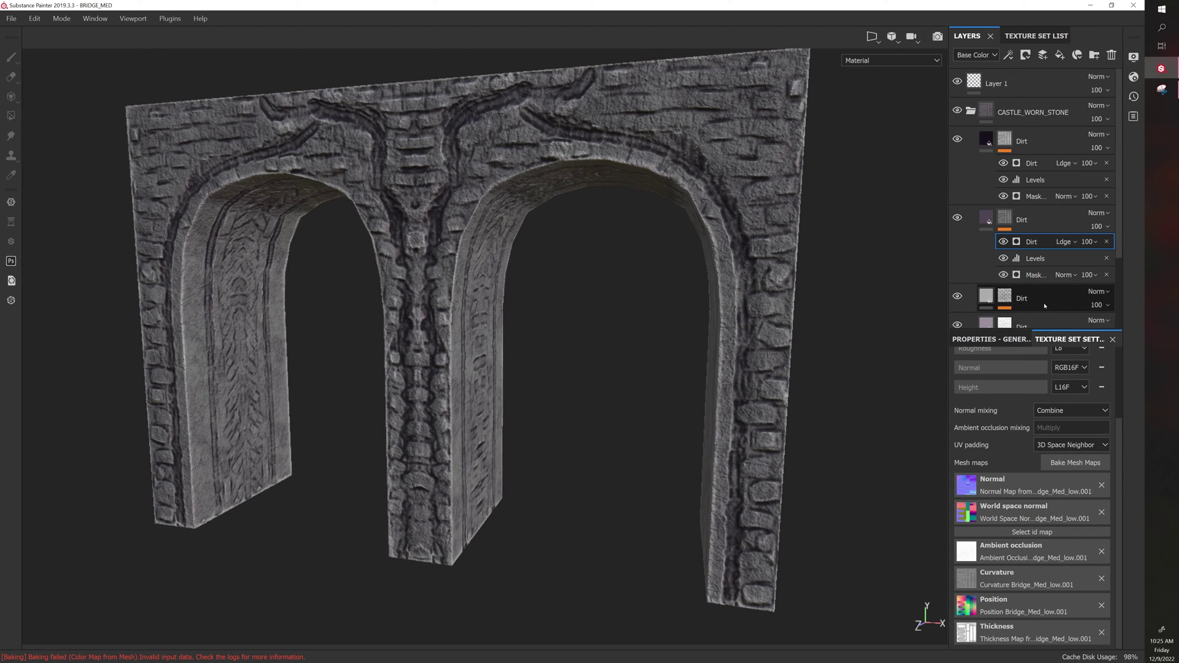
{"action": "left_click", "coordinate": [1101, 485]}
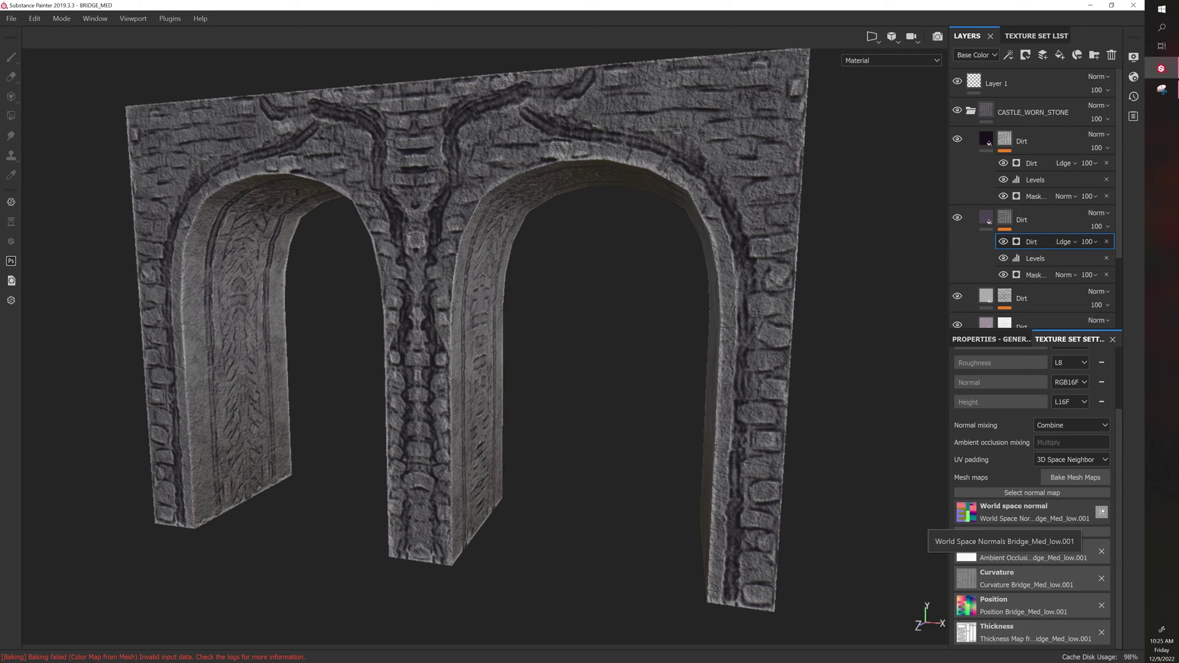
{"action": "left_click", "coordinate": [1101, 513]}
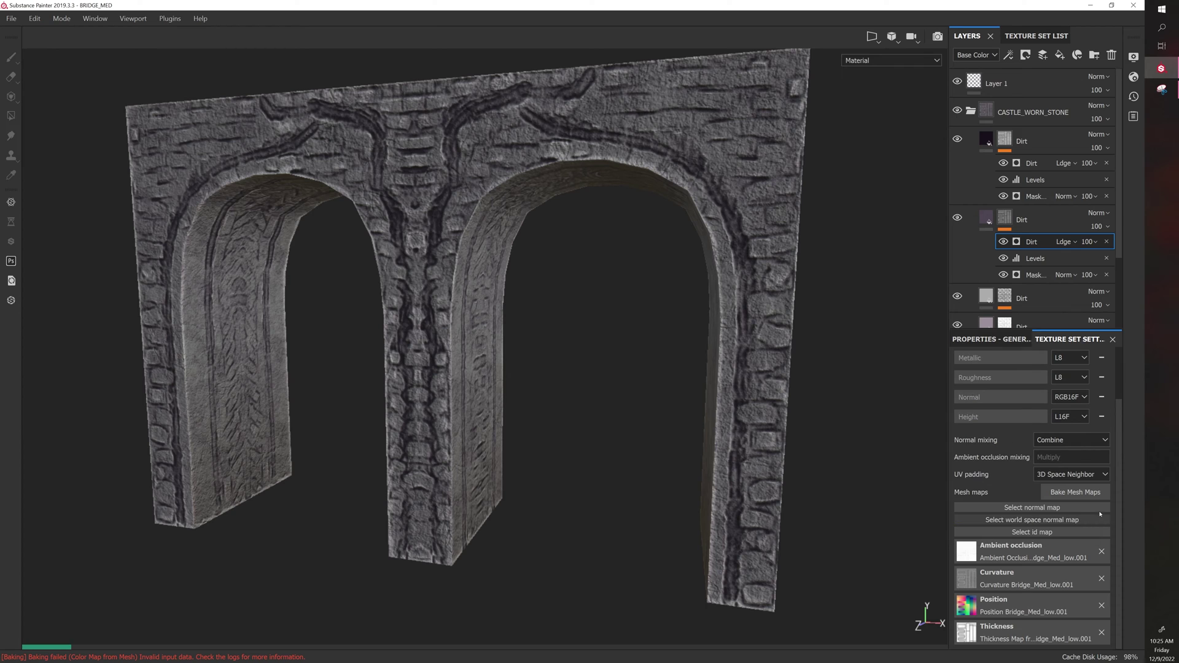
{"action": "left_click", "coordinate": [1101, 551]}
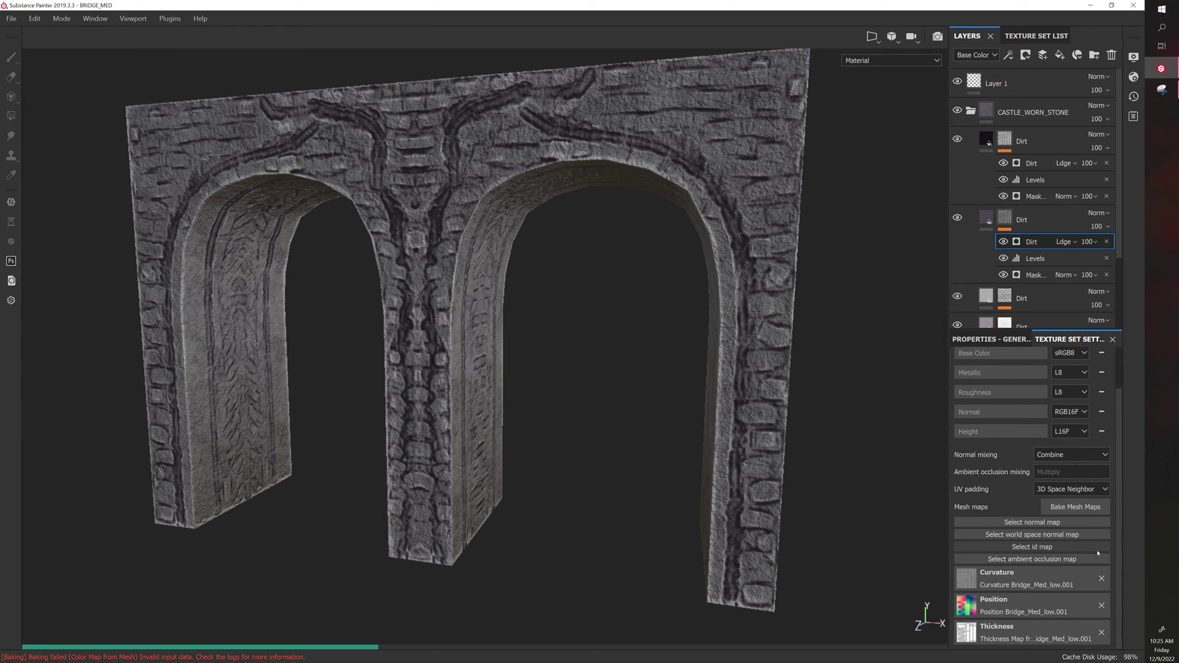
{"action": "left_click", "coordinate": [1101, 578]}
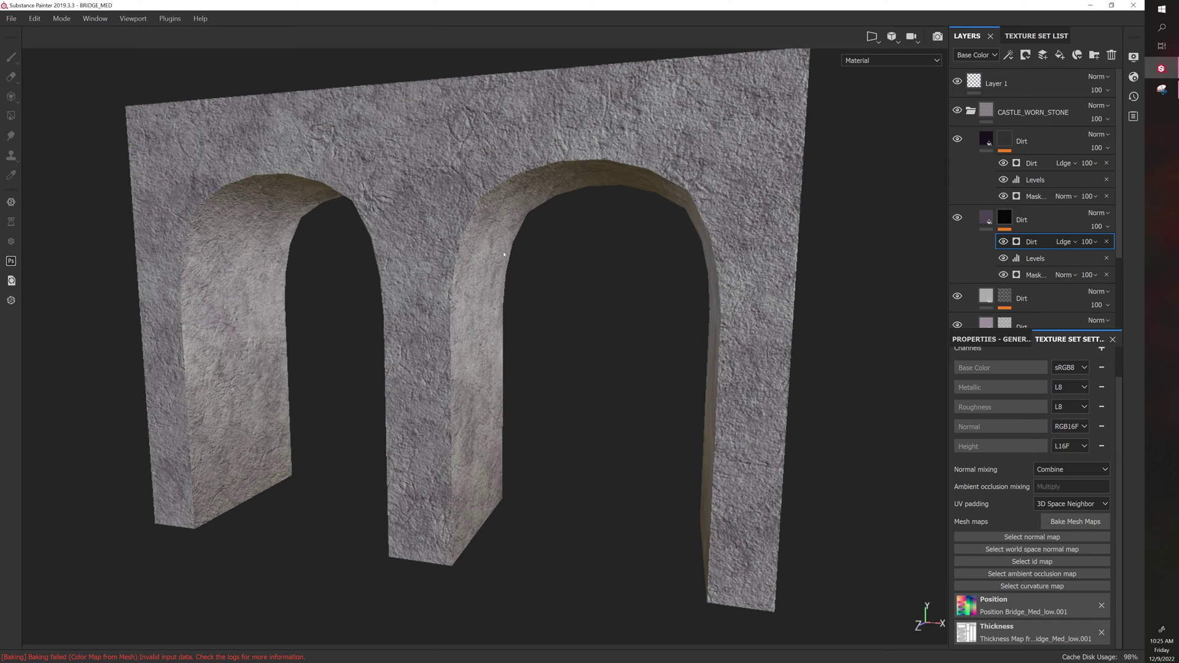
- Undo the curvature map removal, clear that map once more, and restore all the removed mesh maps
{"action": "key", "text": "ctrl+z"}
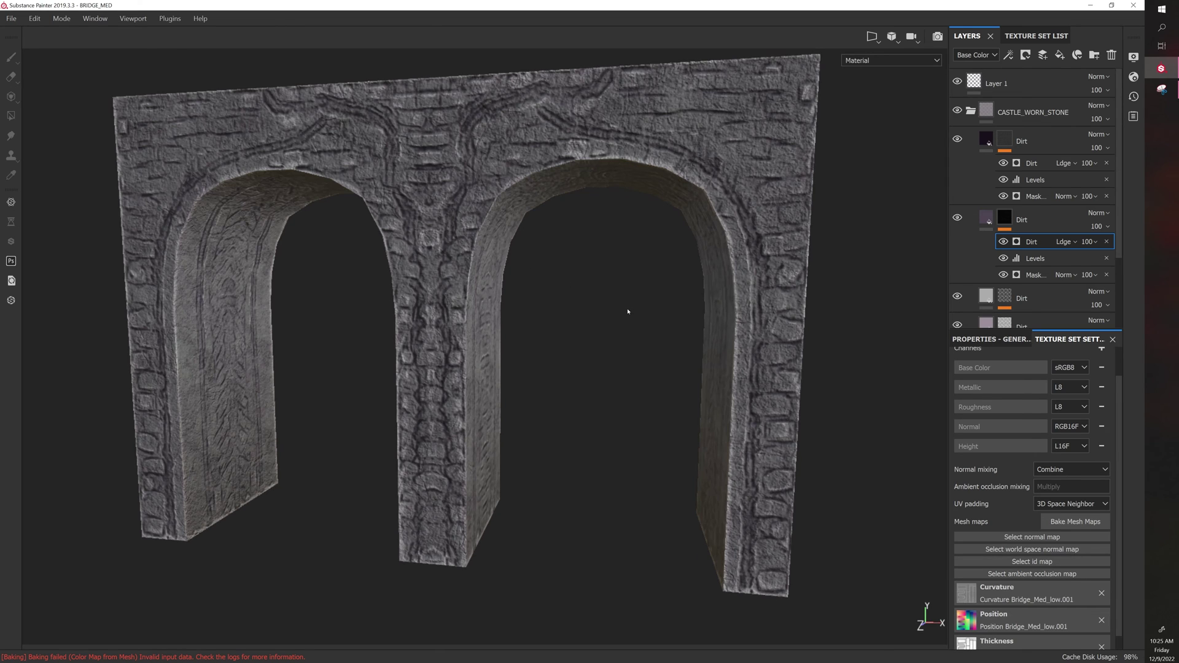
{"action": "left_click", "coordinate": [1101, 593]}
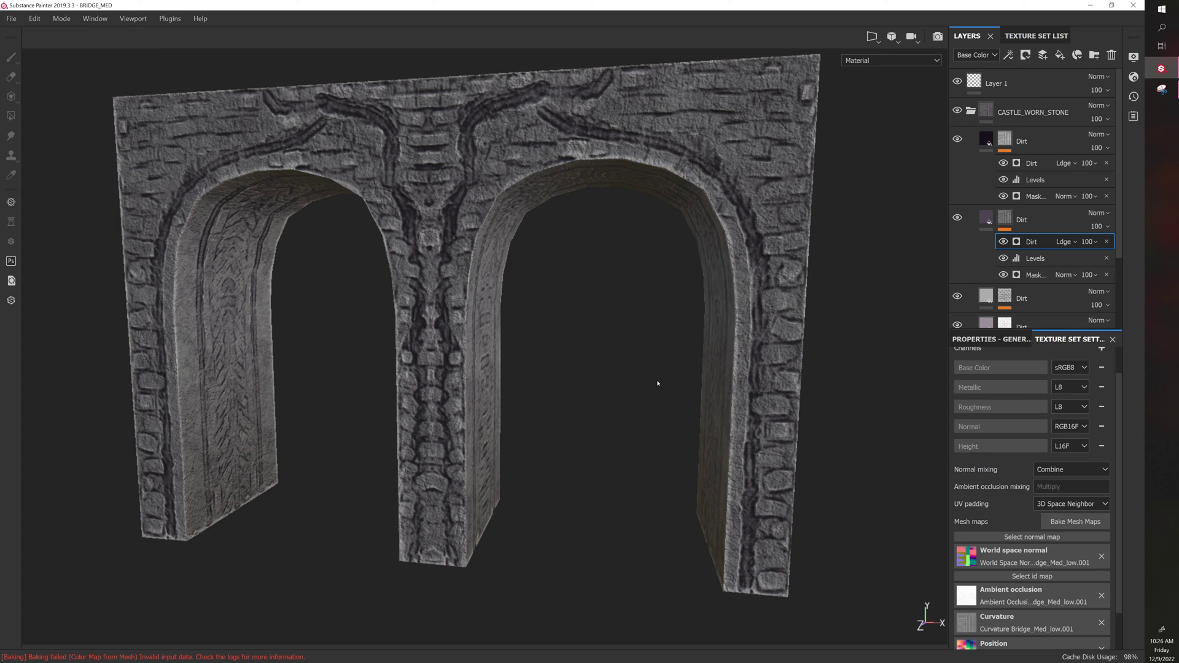
{"action": "left_click_drag", "start_coordinate": [573, 323], "coordinate": [644, 347], "text": "alt"}
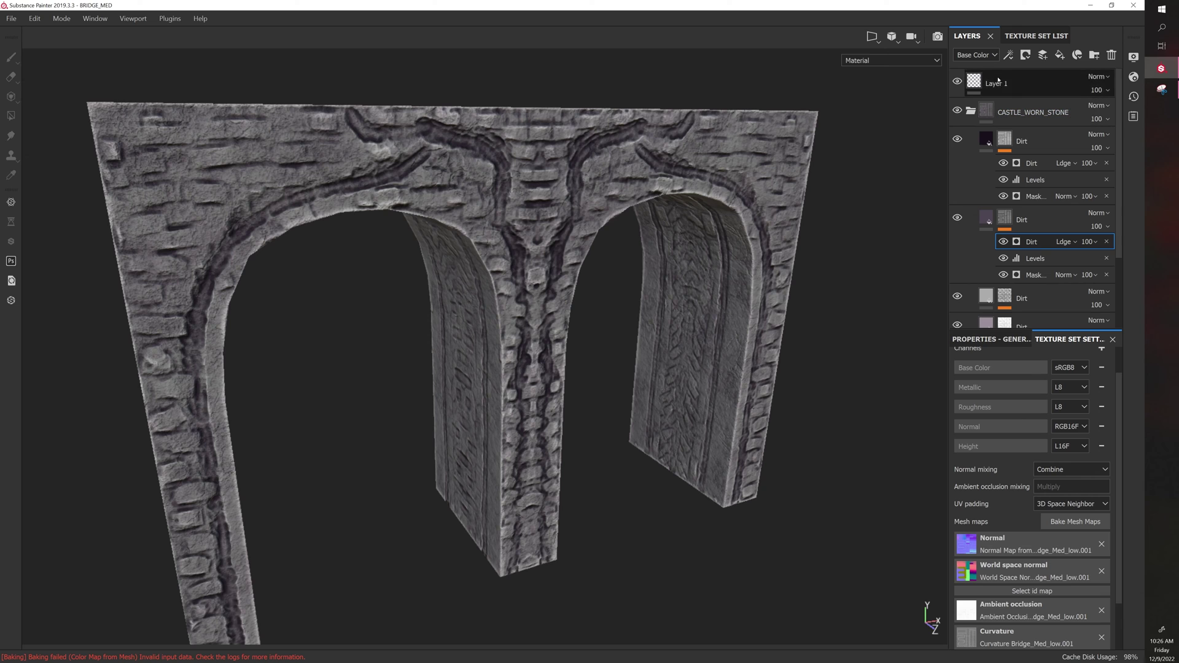
- Activate the Polygon Fill tool on the topmost Dirt layer's mask
{"action": "left_click", "coordinate": [1018, 111]}
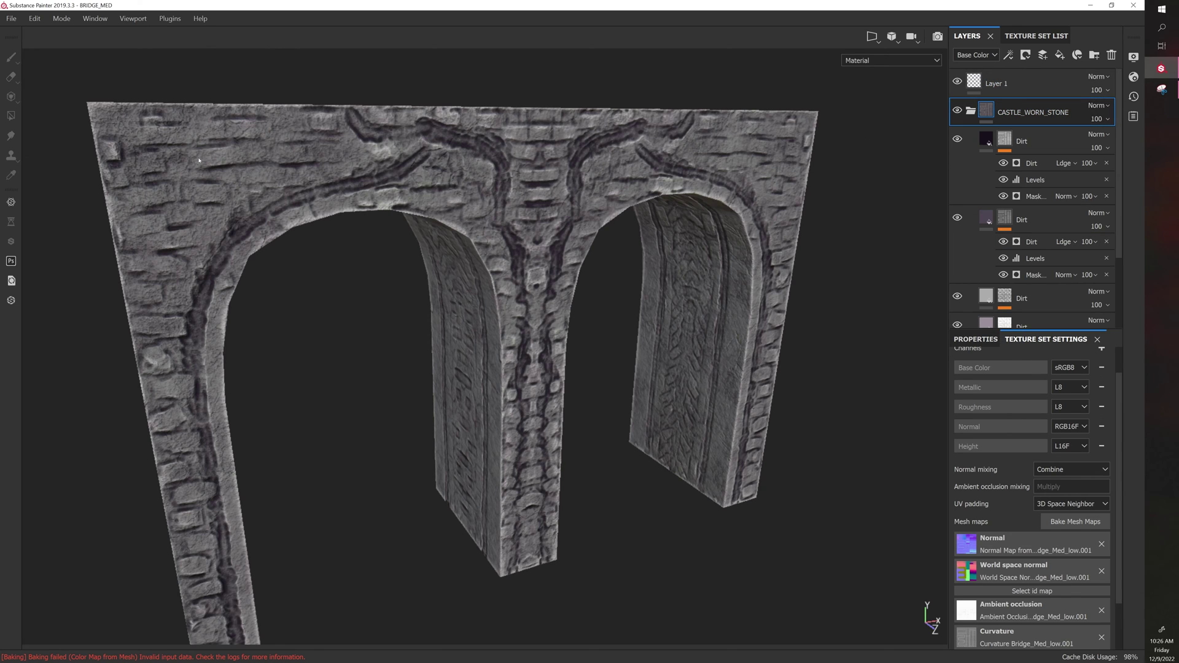
{"action": "left_click", "coordinate": [1005, 140]}
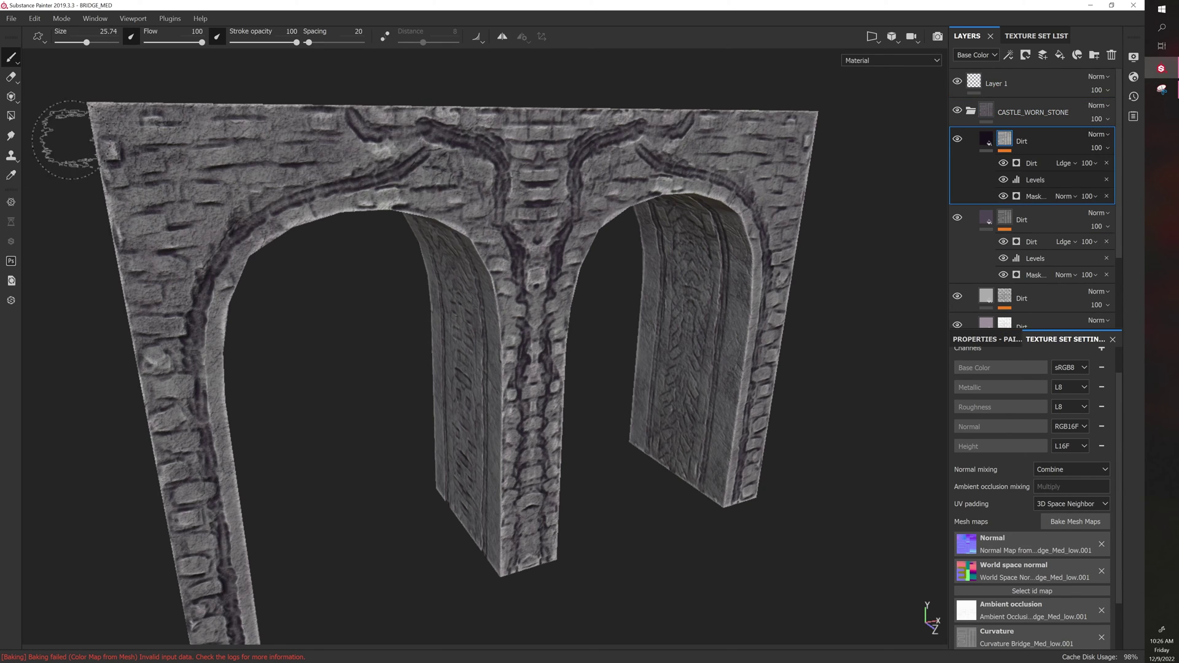
{"action": "left_click", "coordinate": [10, 116]}
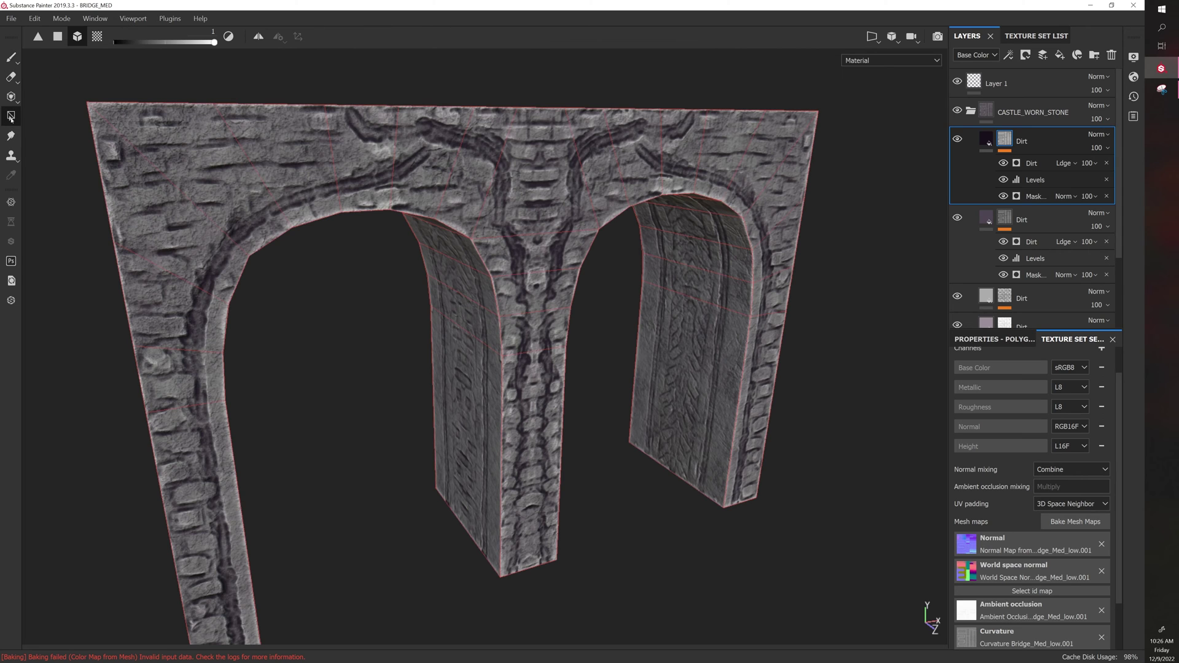
- Inspect the bridge from several angles in the Base Color channel display, and return to the Material display
{"action": "left_click", "coordinate": [875, 61]}
{"action": "left_click", "coordinate": [877, 96]}
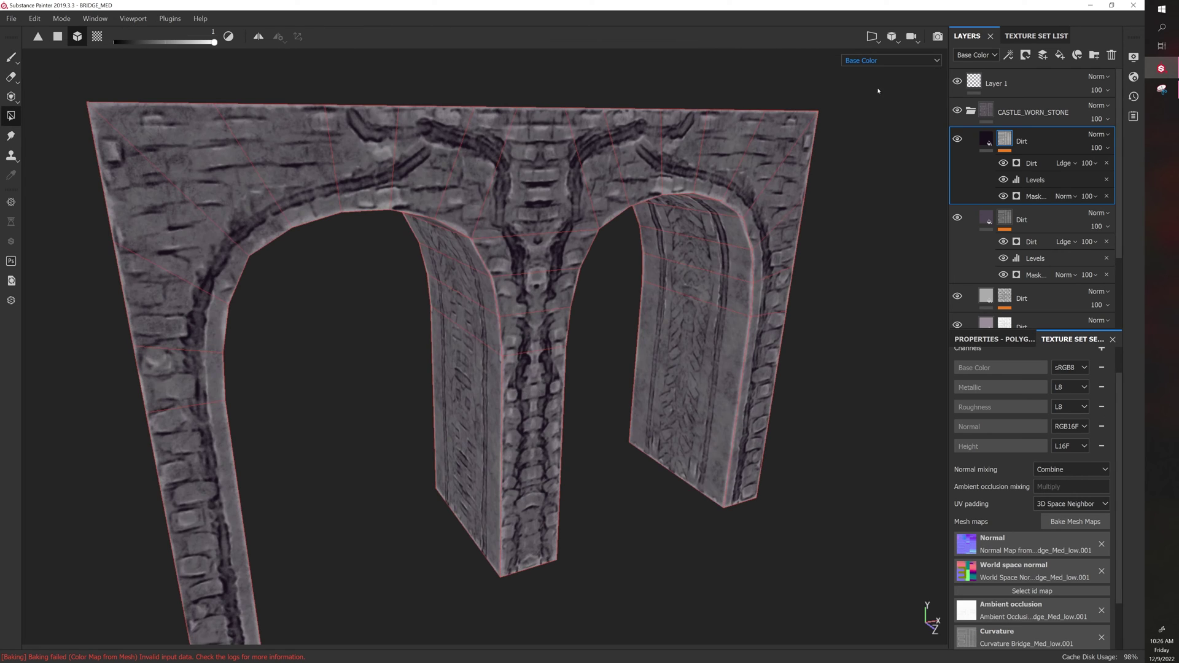
{"action": "left_click_drag", "start_coordinate": [877, 90], "coordinate": [391, 167], "text": "alt"}
{"action": "left_click_drag", "start_coordinate": [398, 254], "coordinate": [424, 273], "text": "alt"}
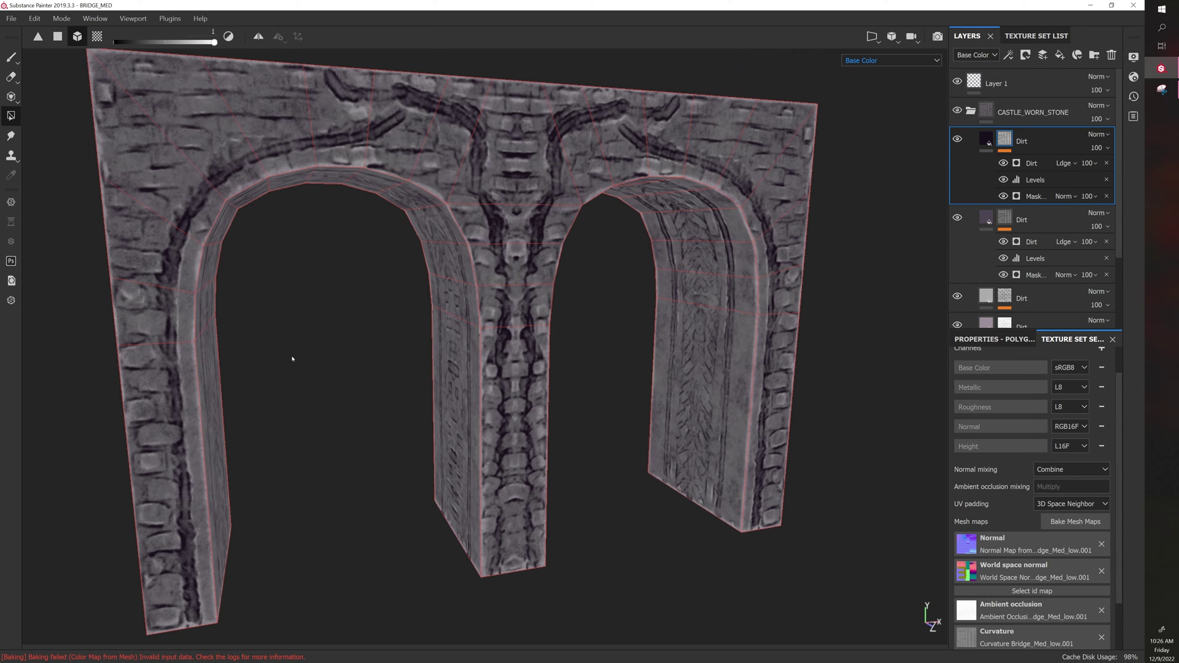
{"action": "left_click_drag", "start_coordinate": [325, 309], "coordinate": [404, 230], "text": "alt"}
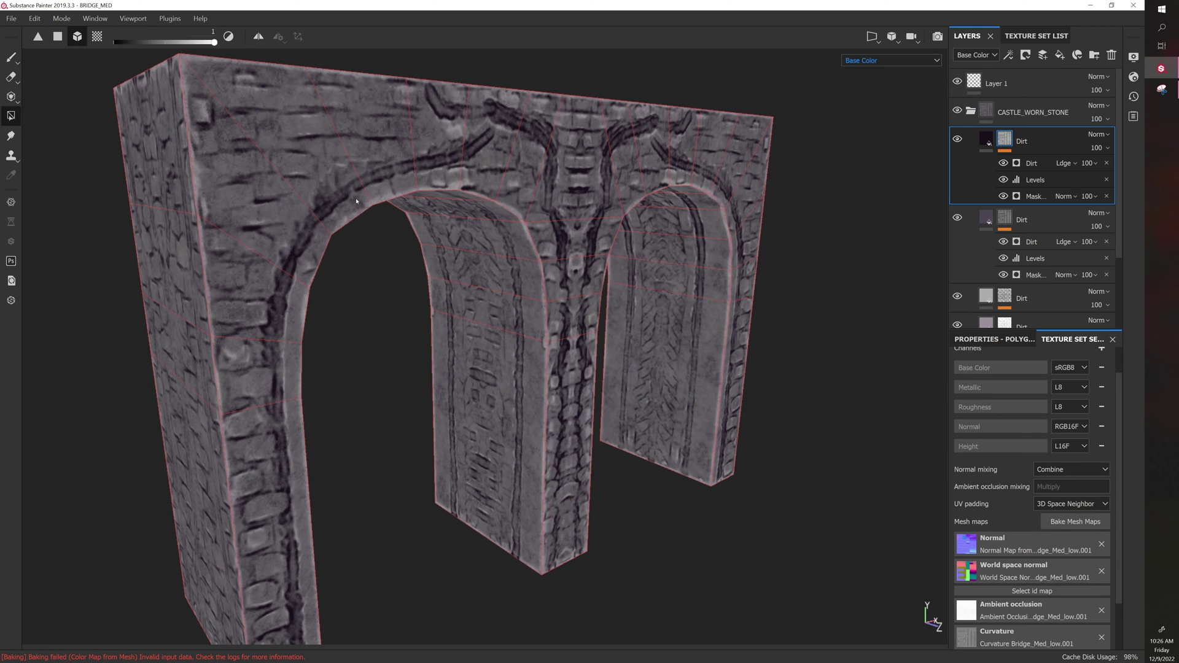
{"action": "mouse_move", "coordinate": [356, 200]}
{"action": "left_mouse_down", "text": "alt"}
{"action": "mouse_move", "coordinate": [342, 295]}
{"action": "mouse_move", "coordinate": [371, 213]}
{"action": "left_mouse_up", "text": "alt"}
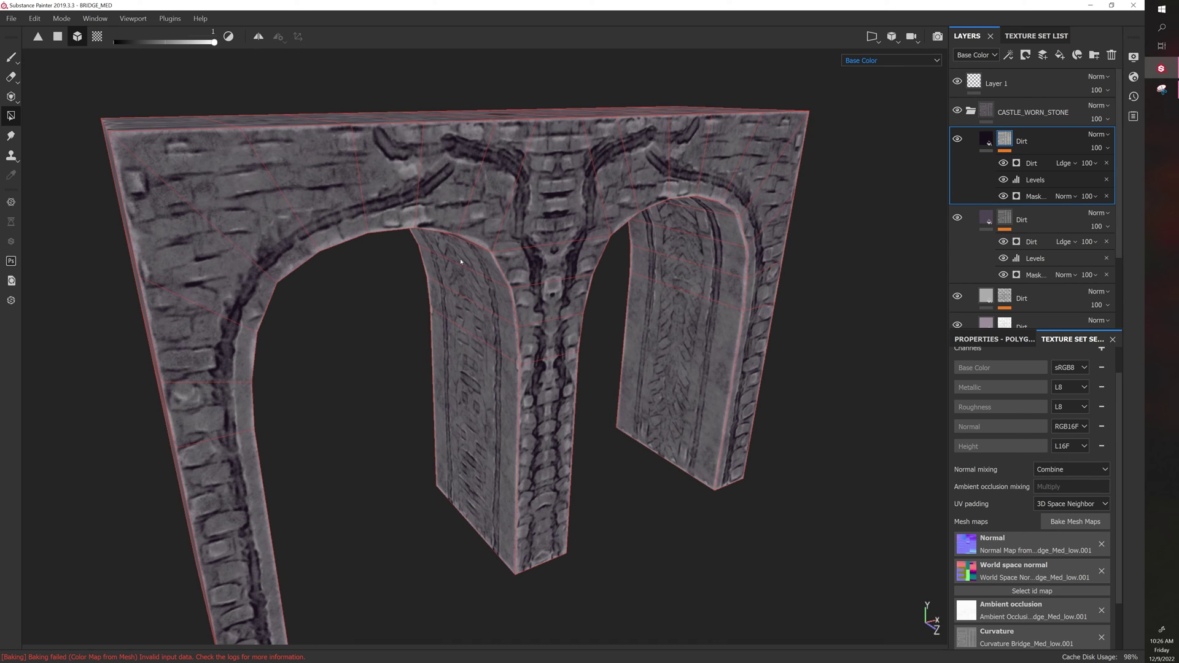
{"action": "left_click", "coordinate": [888, 60]}
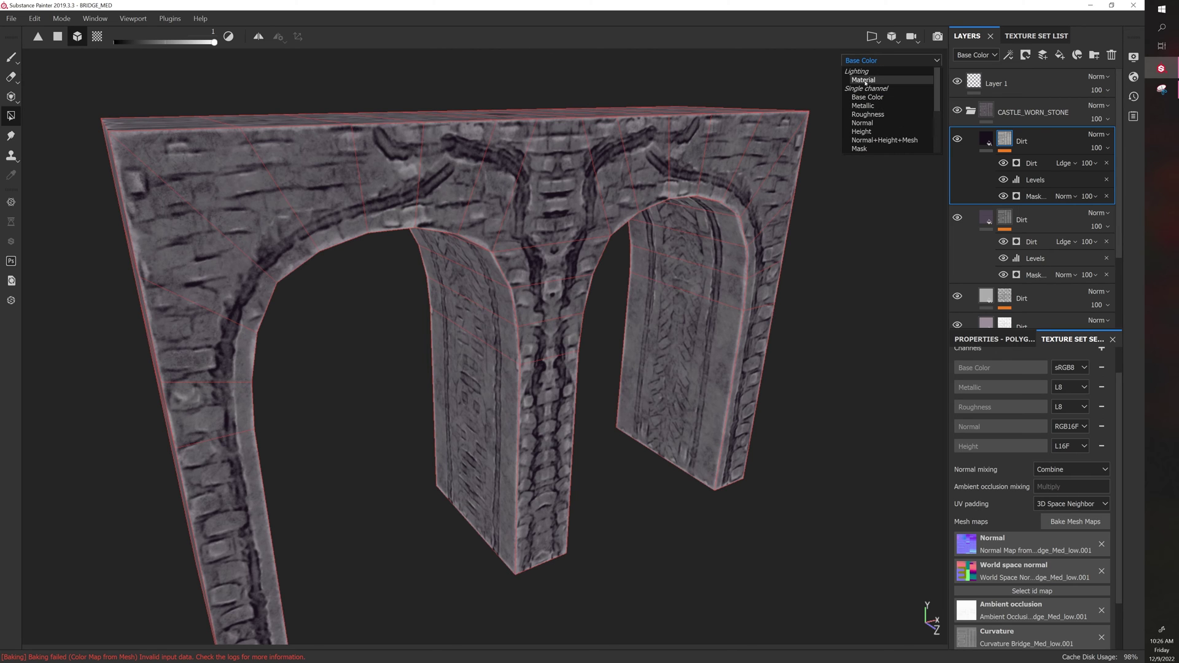
{"action": "left_click", "coordinate": [864, 80]}
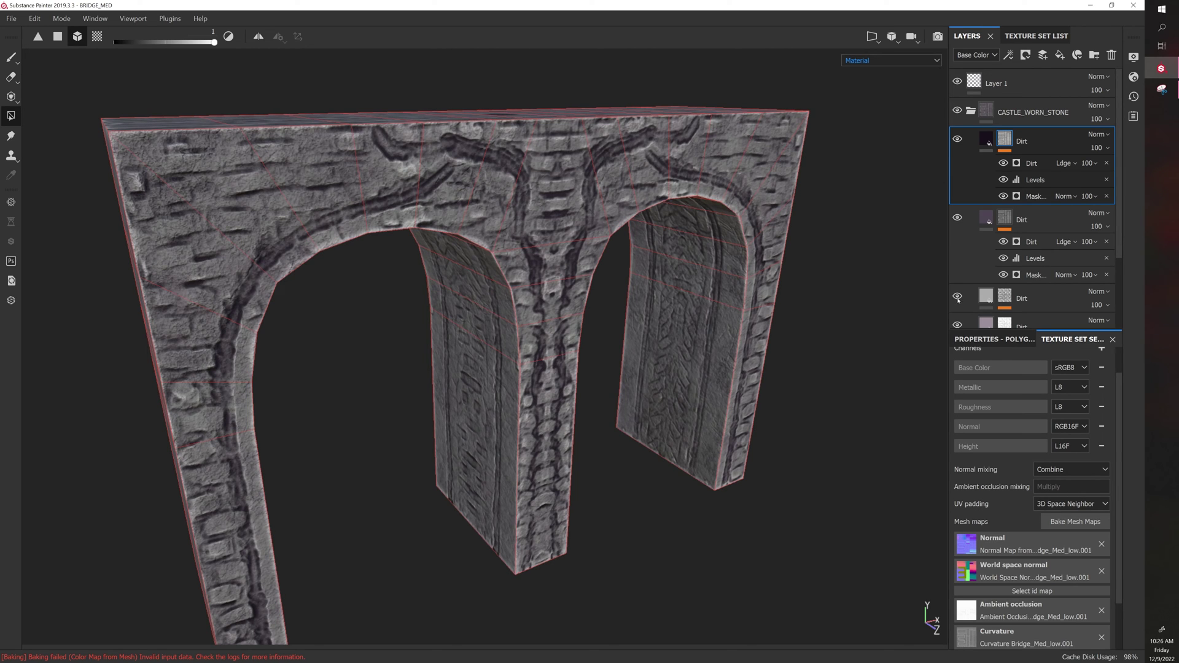
- Change the base color of the third Dirt layer from the top to a light pinkish grey
{"action": "left_click", "coordinate": [993, 294]}
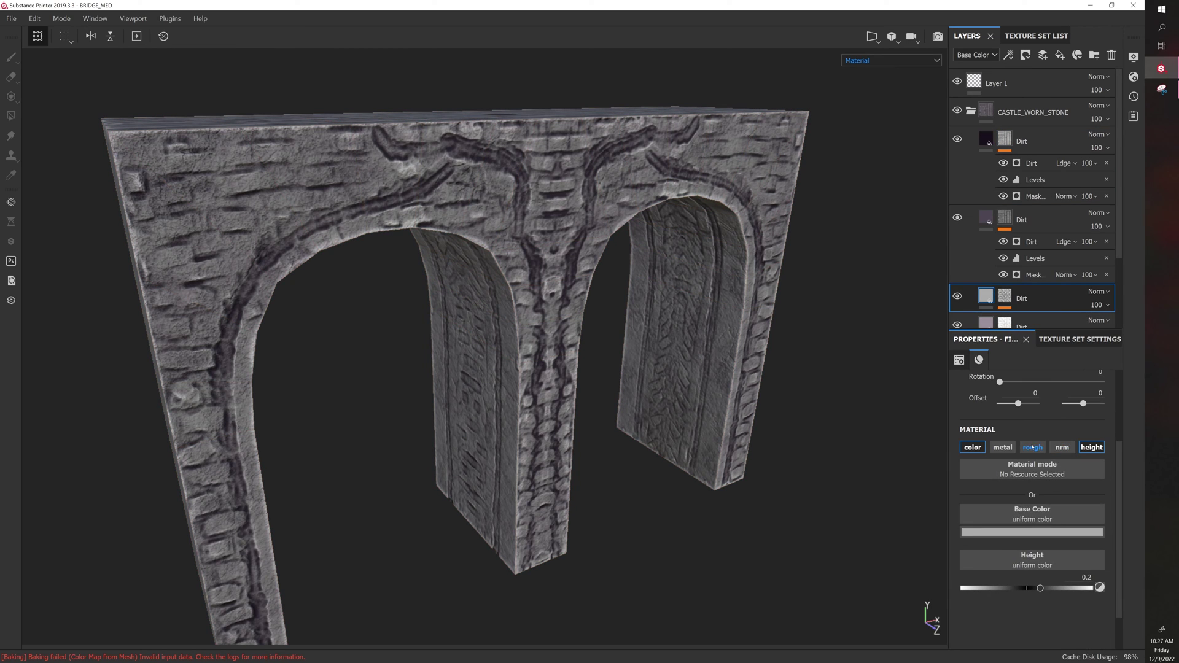
{"action": "left_click", "coordinate": [1031, 531]}
{"action": "left_click_drag", "start_coordinate": [1023, 423], "coordinate": [1015, 419]}
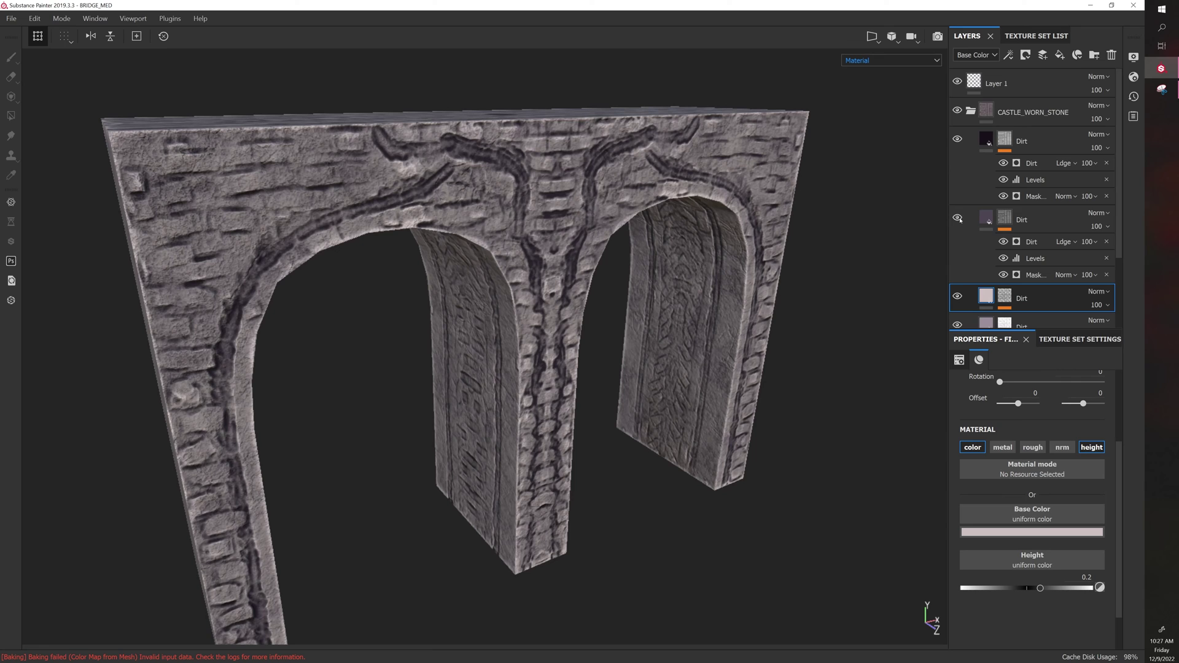
- Turn on Global Invert in the Mask Editor generator on the topmost Dirt layer's mask and inspect its effect around the arches
{"action": "scroll", "coordinate": [1024, 239], "scroll_direction": "down", "scroll_amount": 2}
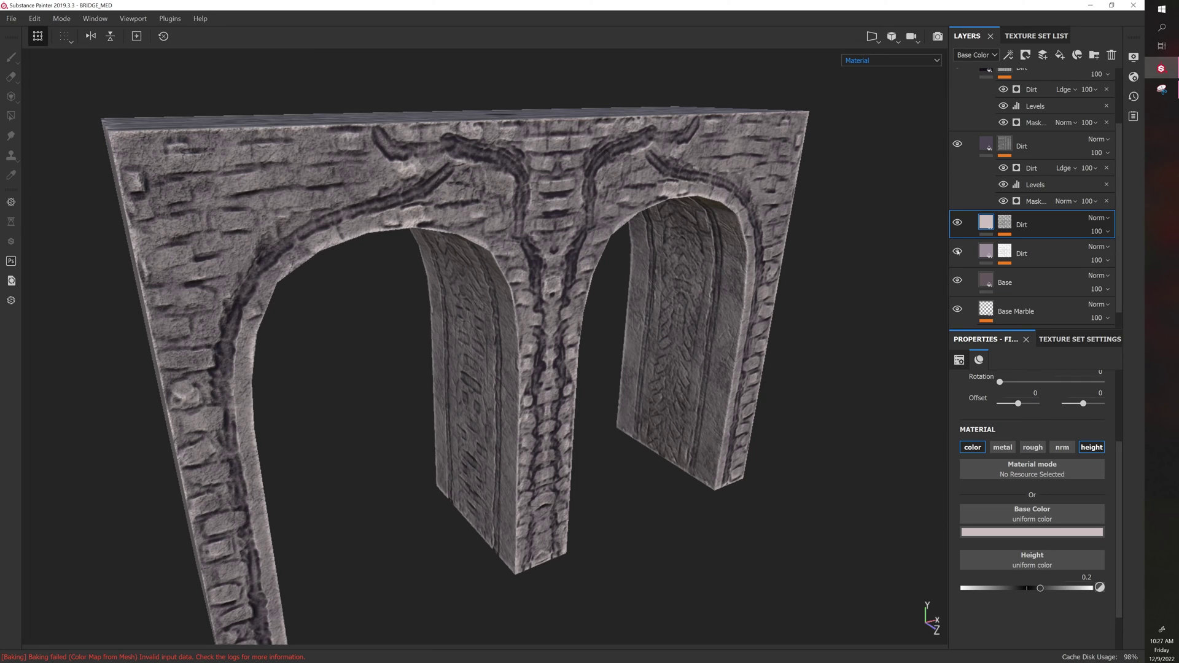
{"action": "scroll", "coordinate": [973, 196], "scroll_direction": "up", "scroll_amount": 1}
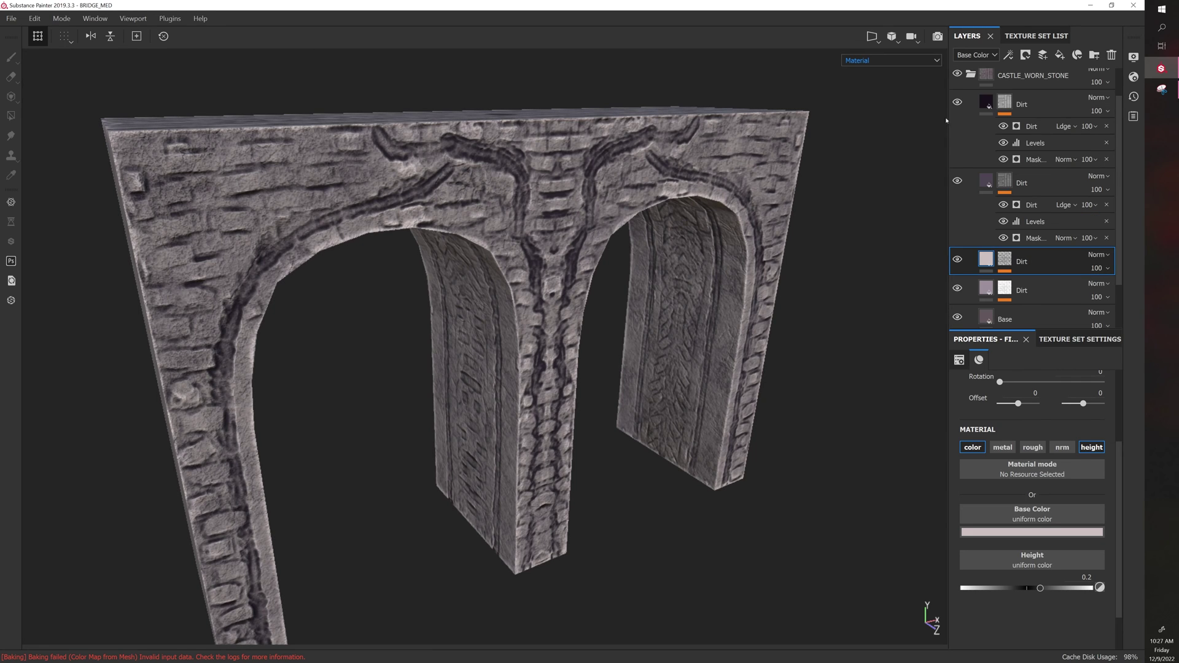
{"action": "left_click", "coordinate": [1027, 127]}
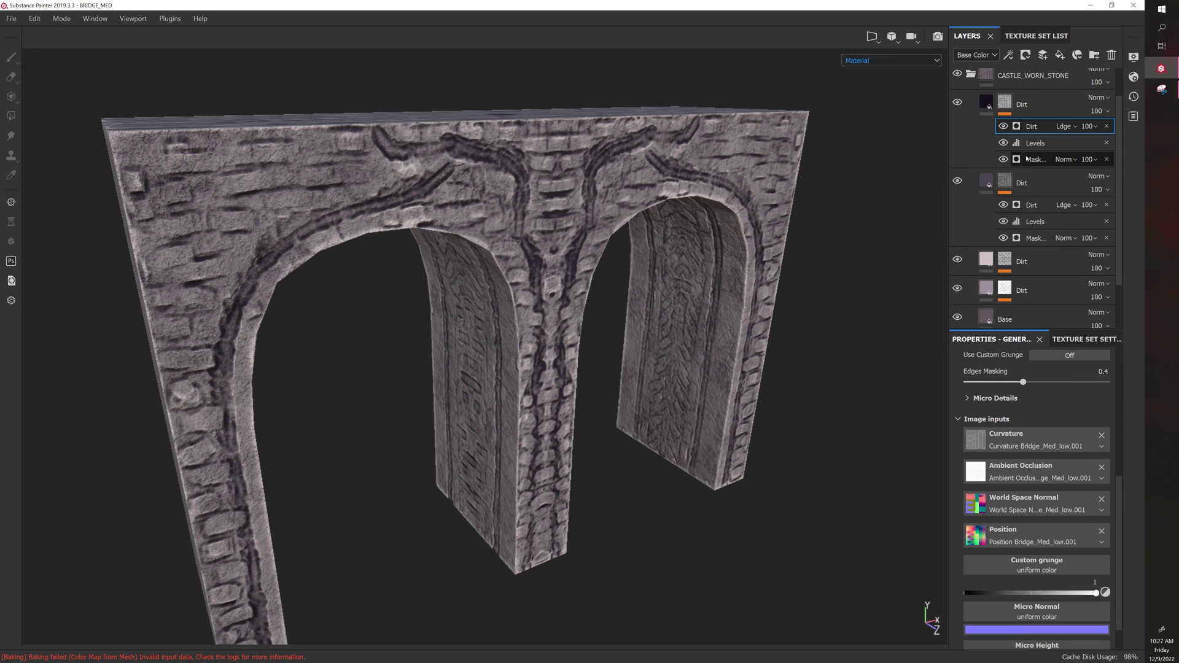
{"action": "scroll", "coordinate": [1061, 435], "scroll_direction": "up", "scroll_amount": 6}
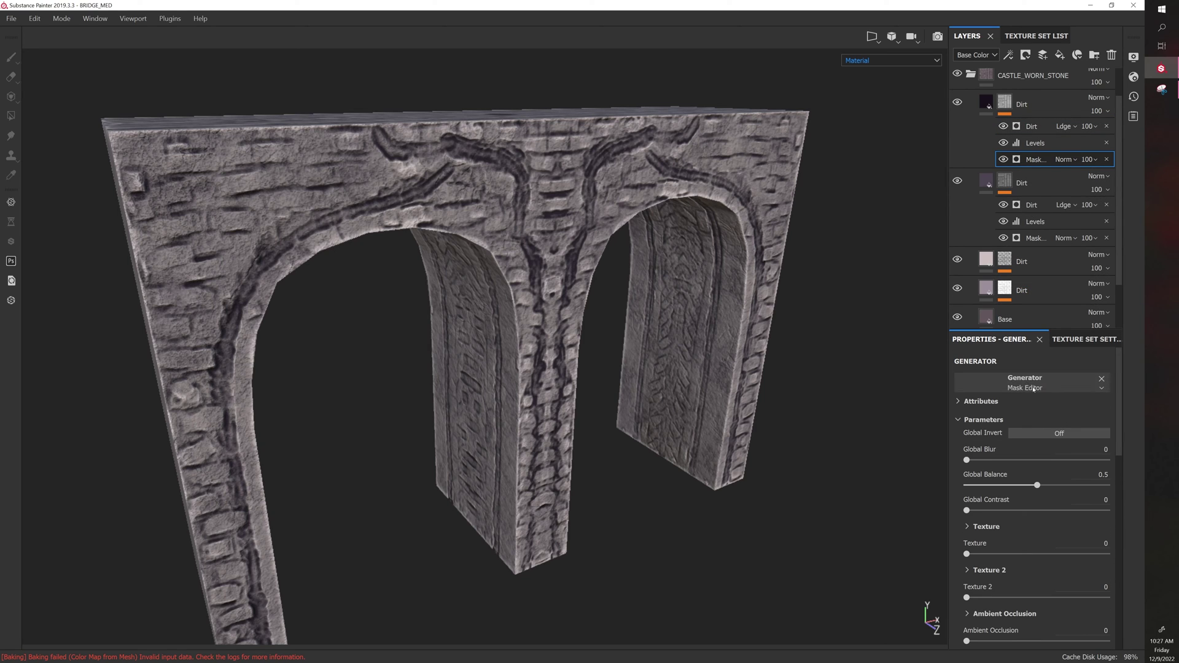
{"action": "left_click", "coordinate": [1047, 432]}
{"action": "left_click", "coordinate": [1048, 432]}
{"action": "left_click", "coordinate": [1048, 433]}
{"action": "scroll", "coordinate": [710, 262], "scroll_direction": "up", "scroll_amount": 5}
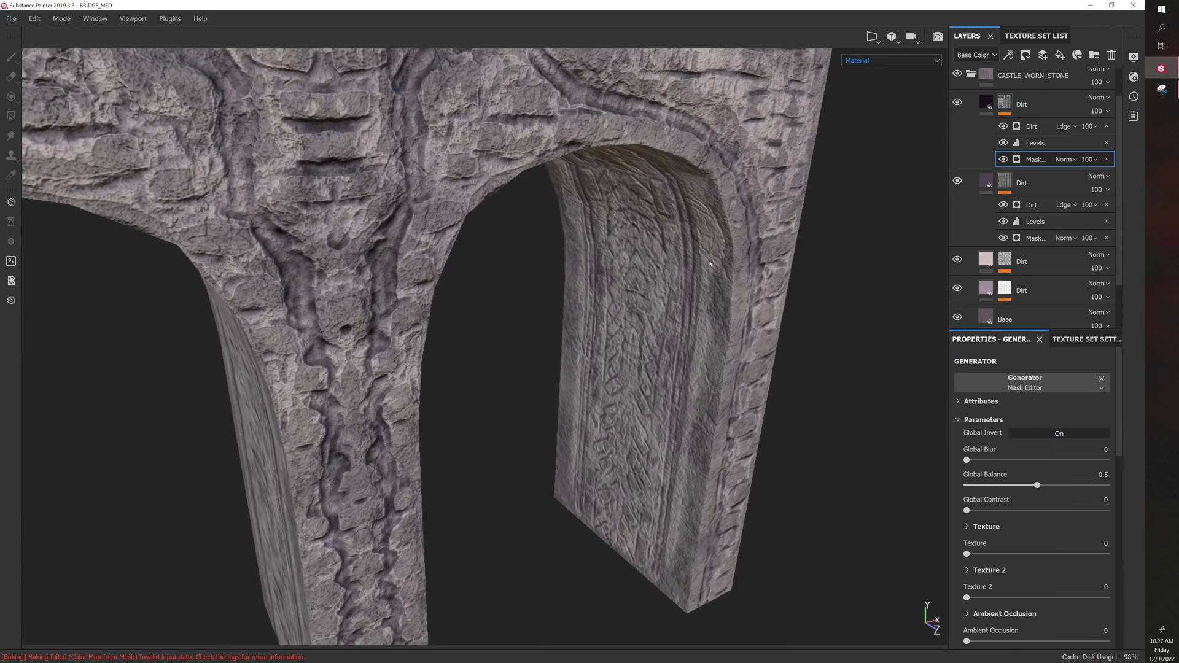
{"action": "left_click_drag", "start_coordinate": [546, 306], "coordinate": [471, 264], "text": "alt"}
{"action": "right_click_drag", "start_coordinate": [471, 263], "coordinate": [510, 255], "text": "shift"}
{"action": "middle_click_drag", "start_coordinate": [511, 256], "coordinate": [560, 360], "text": "alt"}
{"action": "right_click_drag", "start_coordinate": [560, 359], "coordinate": [592, 363], "text": "shift"}
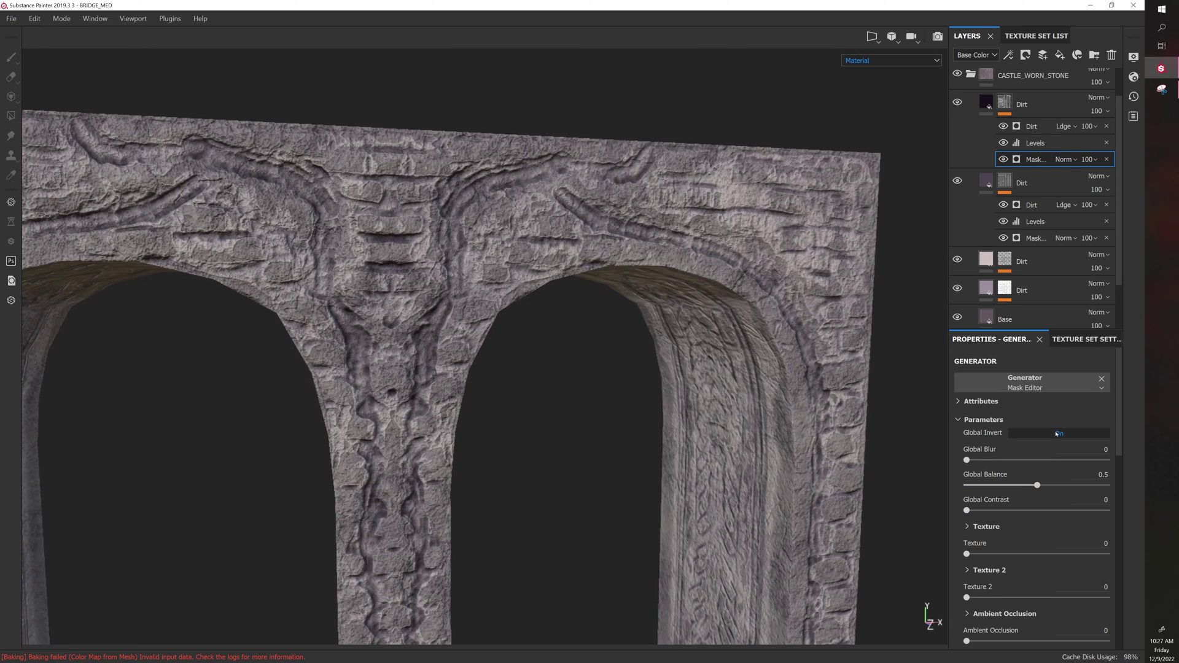
- Toggle Global Invert in the topmost Dirt layer's Mask Editor generator to compare both states, leaving it off
{"action": "left_click", "coordinate": [1055, 432]}
{"action": "left_click", "coordinate": [1056, 432]}
{"action": "left_click", "coordinate": [1056, 433]}
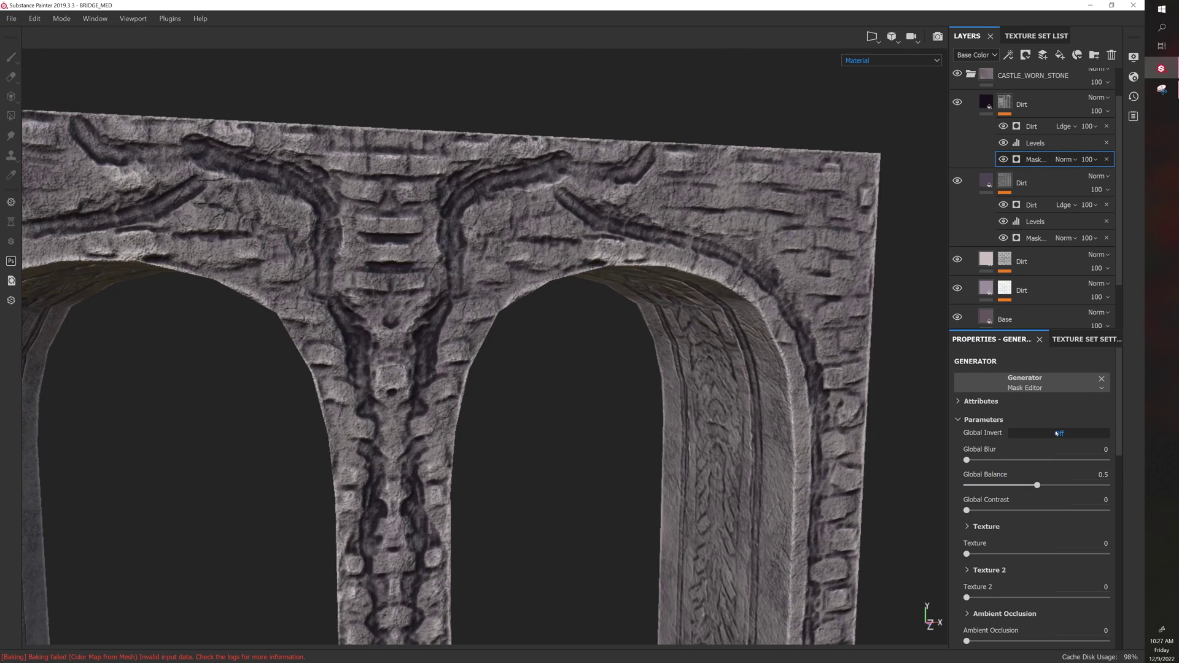
{"action": "left_click", "coordinate": [1056, 432]}
{"action": "left_click", "coordinate": [1056, 432]}
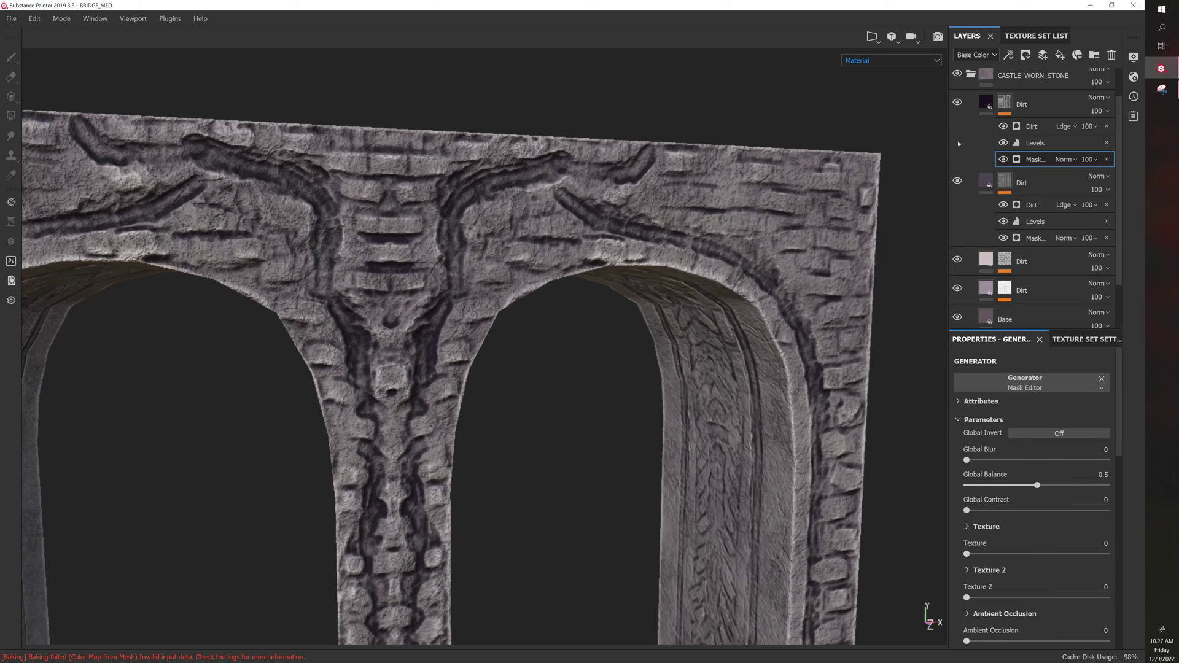
- Turn on Global Invert in the Mask Editor generator on the second Dirt layer's mask
{"action": "left_click", "coordinate": [988, 102]}
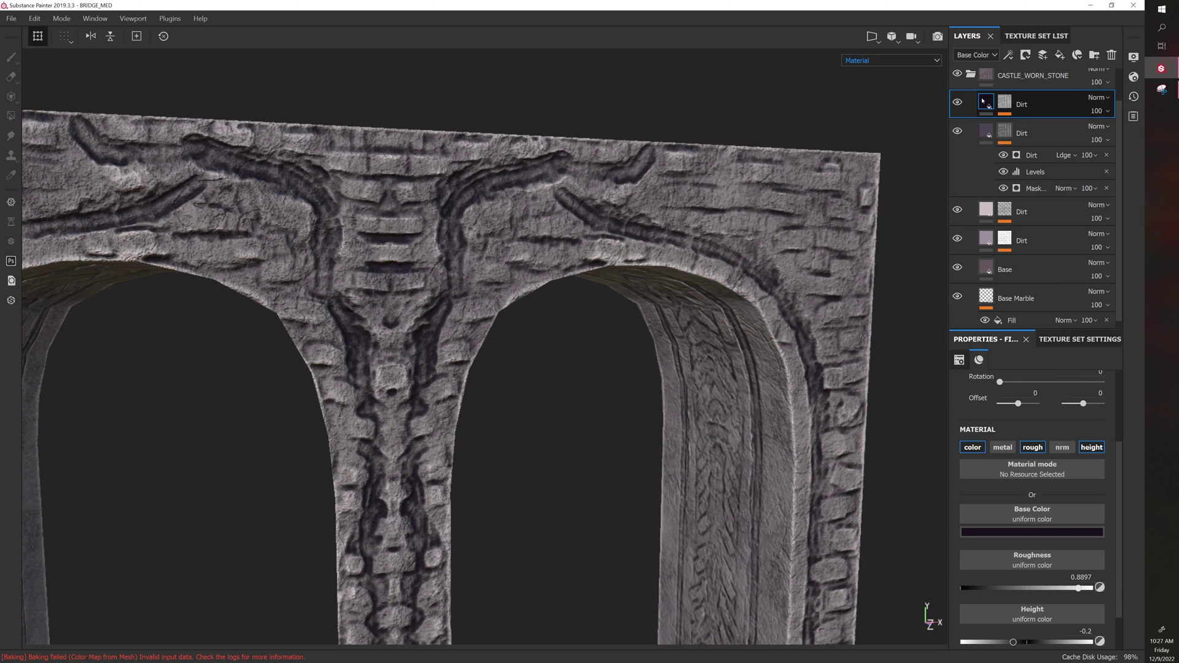
{"action": "left_click", "coordinate": [1037, 188]}
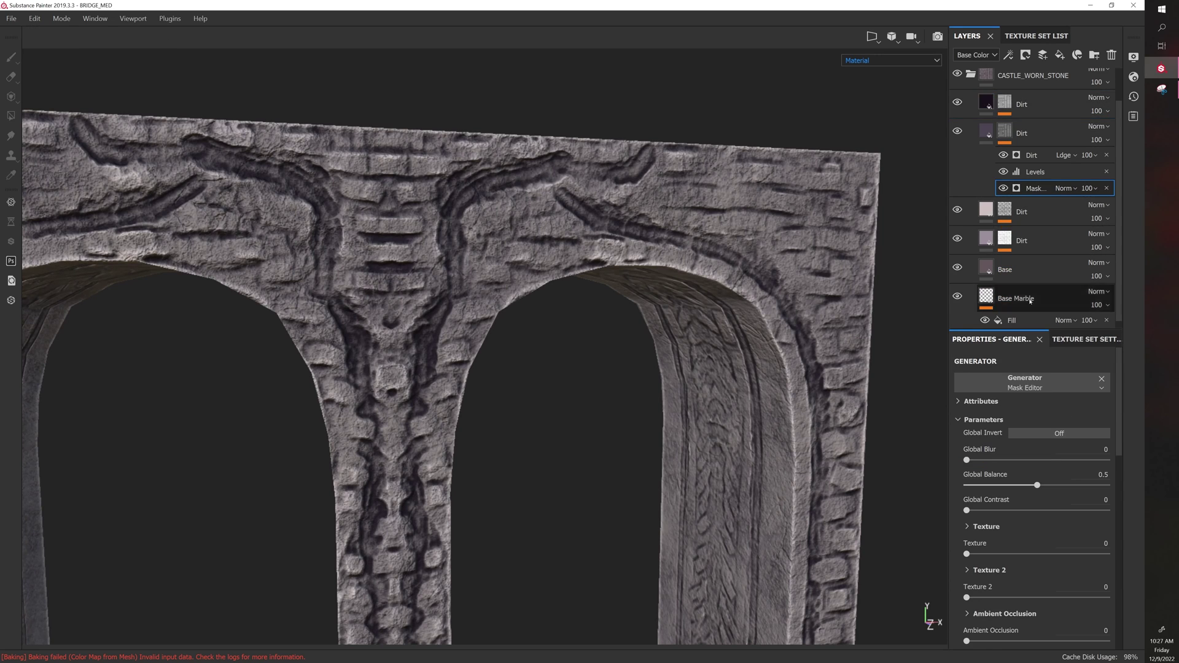
{"action": "left_click", "coordinate": [1057, 434]}
{"action": "left_click", "coordinate": [1057, 434]}
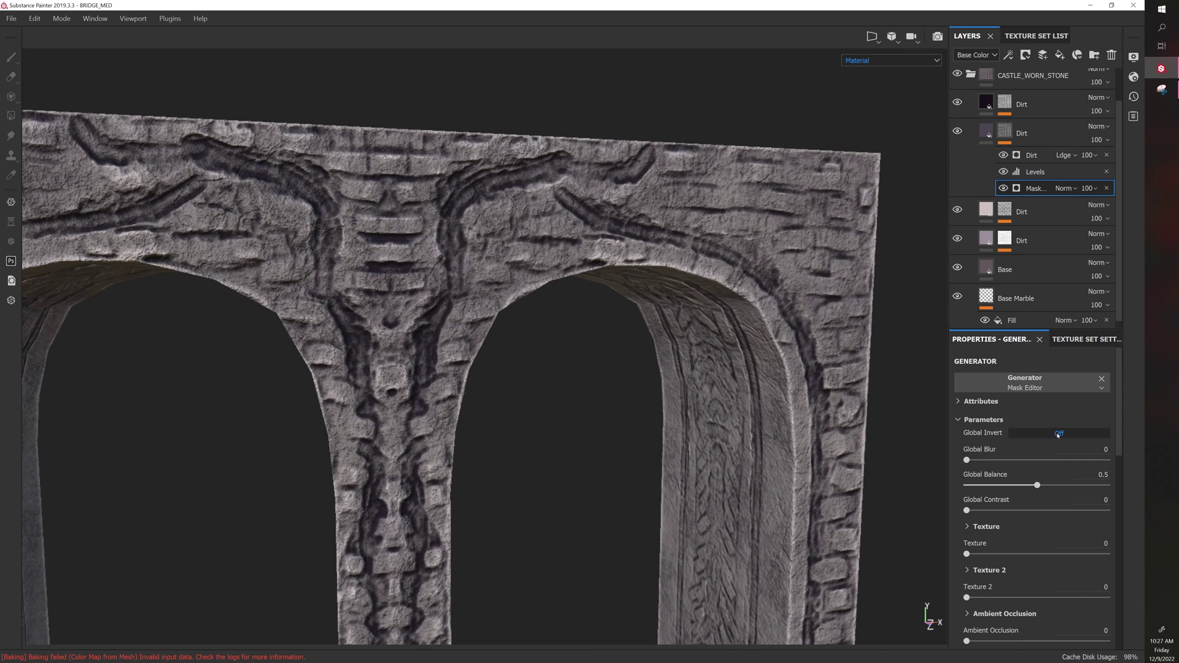
- Turn on Global Invert in the Mask Editor generator of the topmost Dirt layer as well
{"action": "left_click", "coordinate": [1002, 108]}
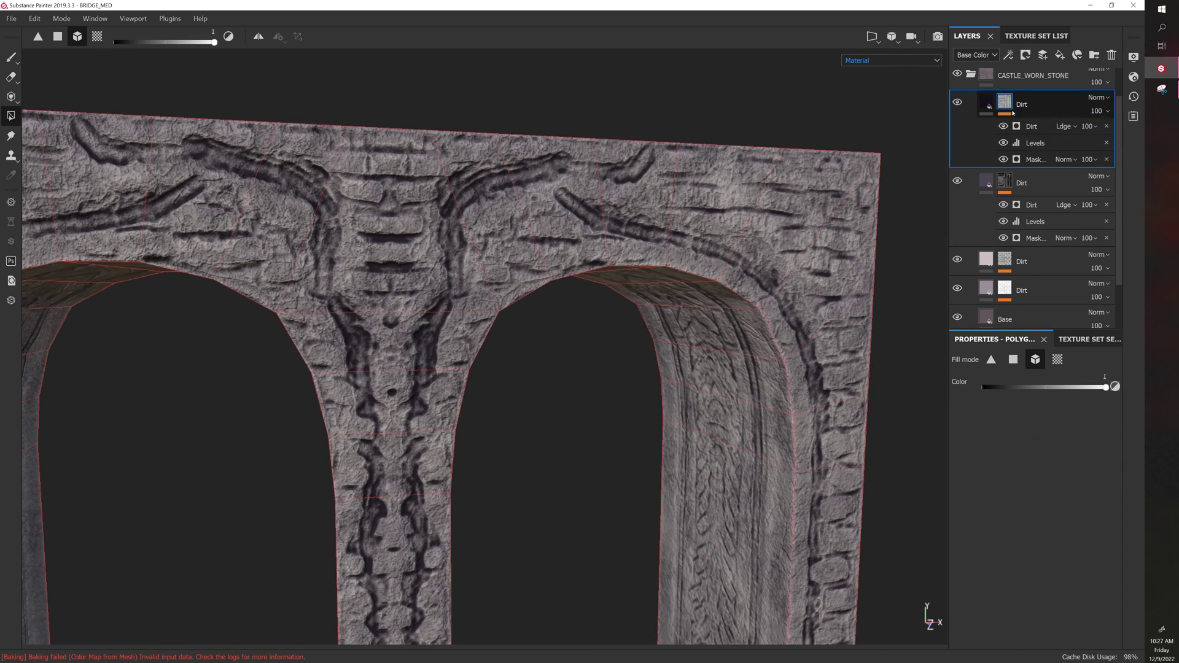
{"action": "left_click", "coordinate": [1036, 159]}
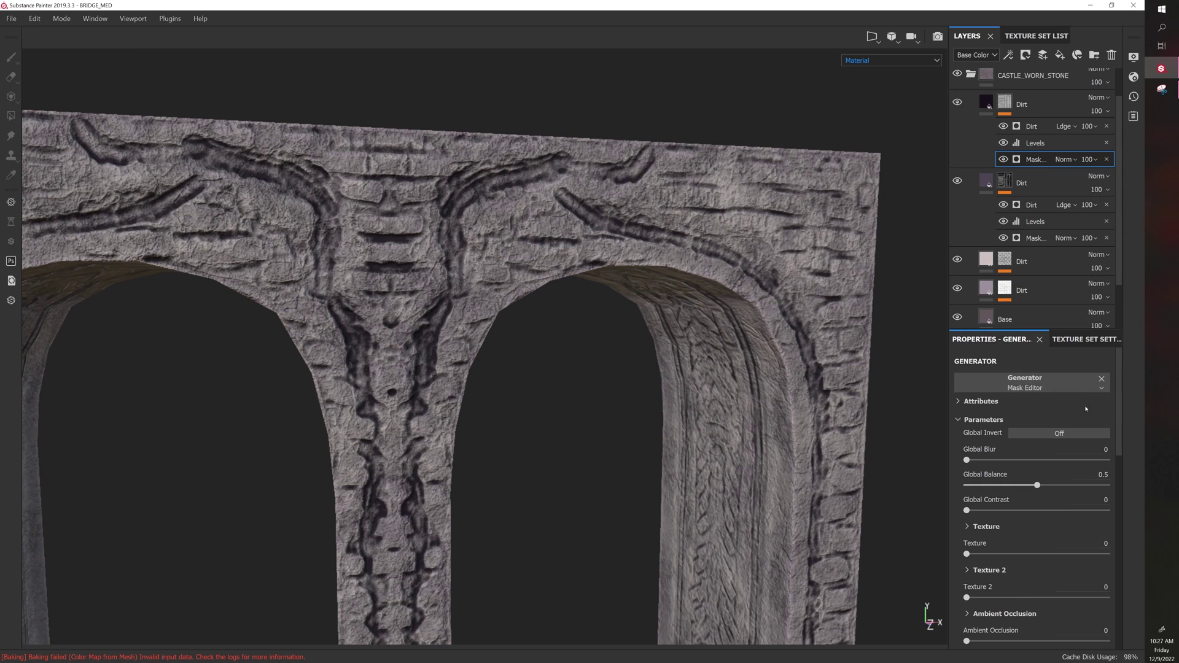
{"action": "left_click", "coordinate": [1074, 434]}
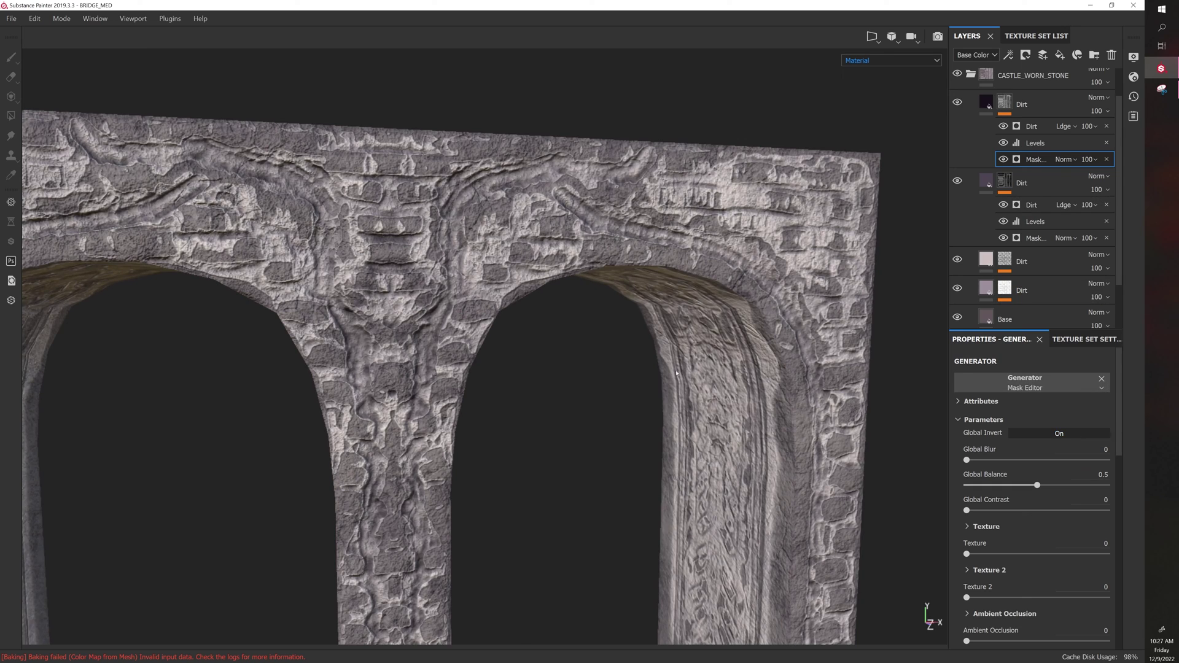
- Examine how the inverted Dirt masks change the stonework on the bridge's front, end wall and inner arches
{"action": "scroll", "coordinate": [878, 430], "scroll_direction": "down", "scroll_amount": 3}
{"action": "left_click_drag", "start_coordinate": [305, 405], "coordinate": [382, 351], "text": "alt"}
{"action": "scroll", "coordinate": [382, 351], "scroll_direction": "up", "scroll_amount": 3}
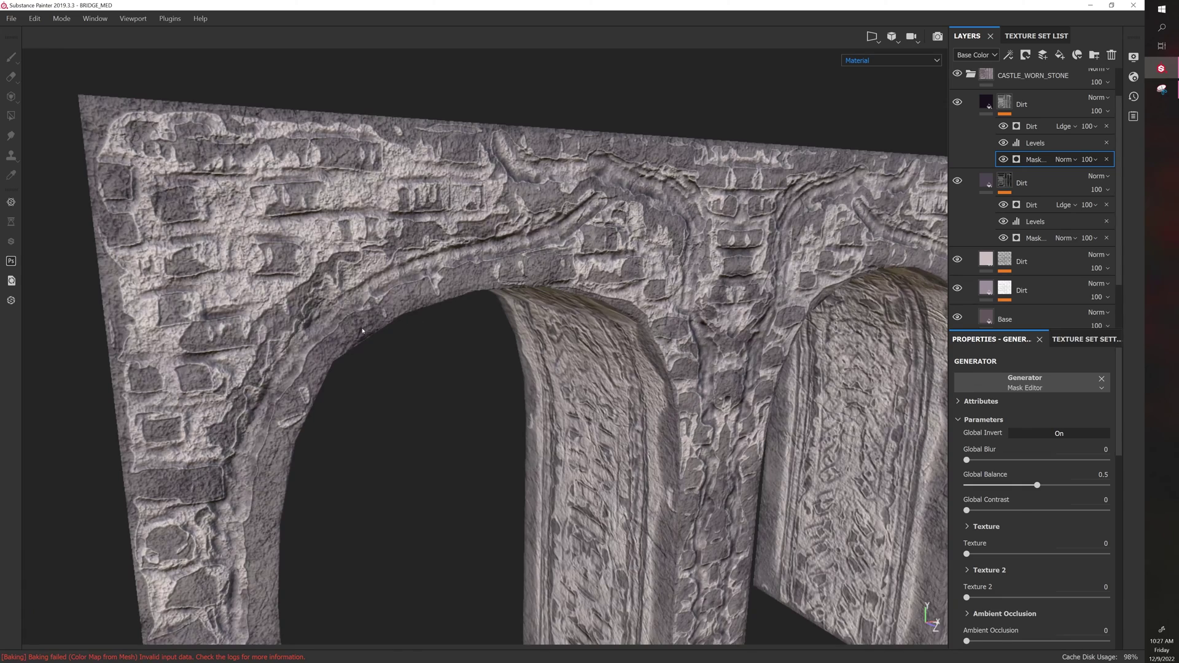
{"action": "left_click_drag", "start_coordinate": [405, 397], "coordinate": [258, 258], "text": "alt"}
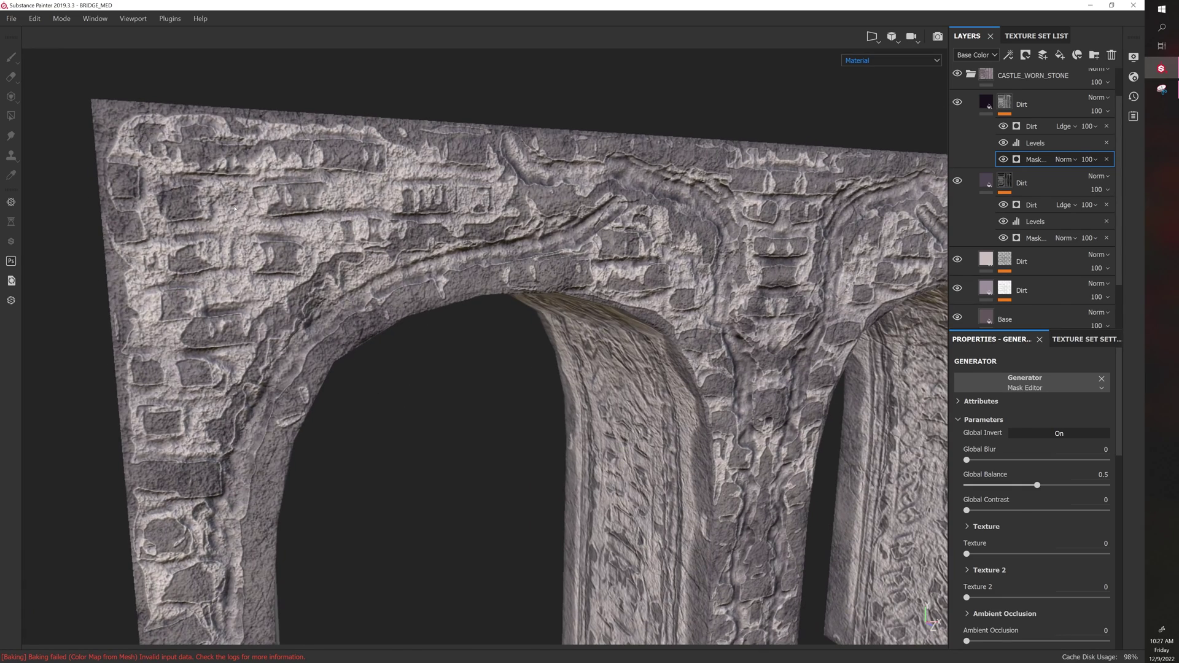
{"action": "left_click_drag", "start_coordinate": [234, 209], "coordinate": [252, 212], "text": "alt"}
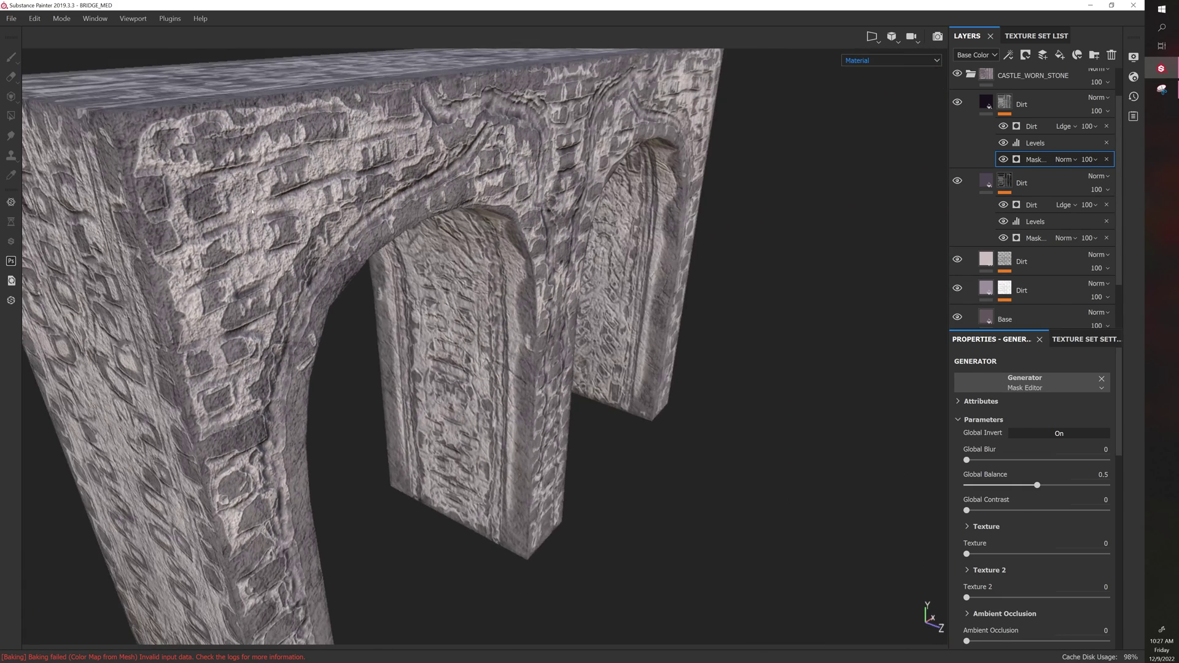
{"action": "left_click_drag", "start_coordinate": [314, 274], "coordinate": [271, 283], "text": "alt"}
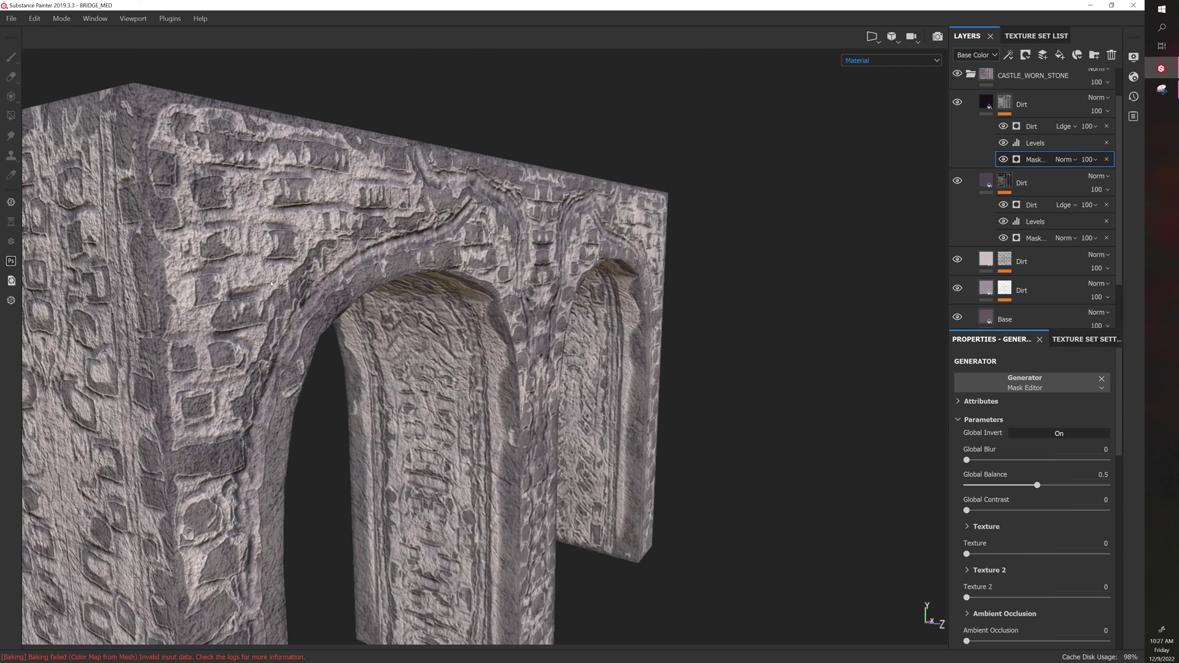
{"action": "scroll", "coordinate": [341, 306], "scroll_direction": "down", "scroll_amount": 3}
{"action": "left_click_drag", "start_coordinate": [341, 305], "coordinate": [268, 284], "text": "alt"}
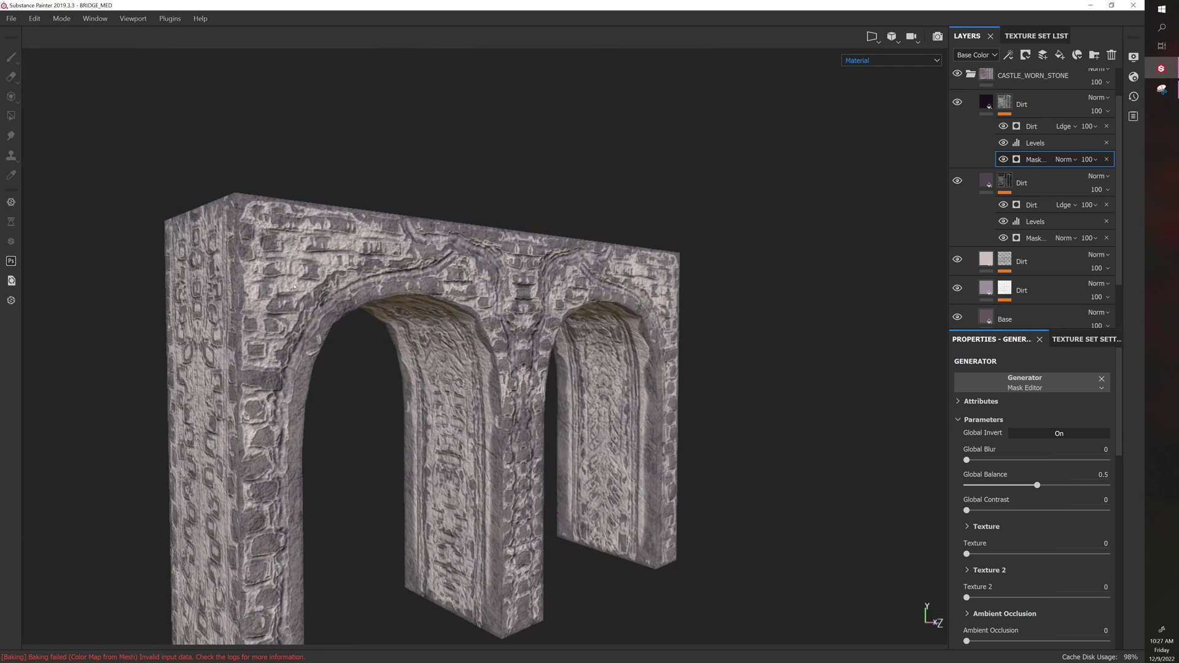
{"action": "scroll", "coordinate": [273, 257], "scroll_direction": "up", "scroll_amount": 2}
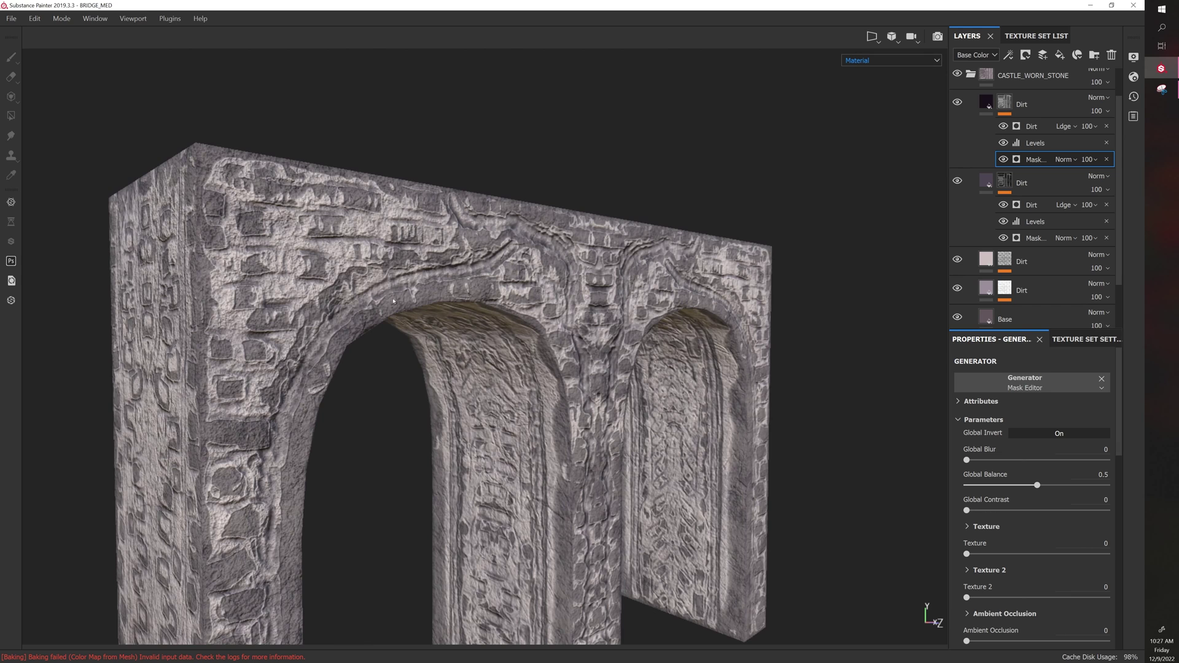
{"action": "middle_click_drag", "start_coordinate": [522, 304], "coordinate": [390, 290], "text": "alt"}
{"action": "left_click_drag", "start_coordinate": [391, 289], "coordinate": [331, 289], "text": "alt"}
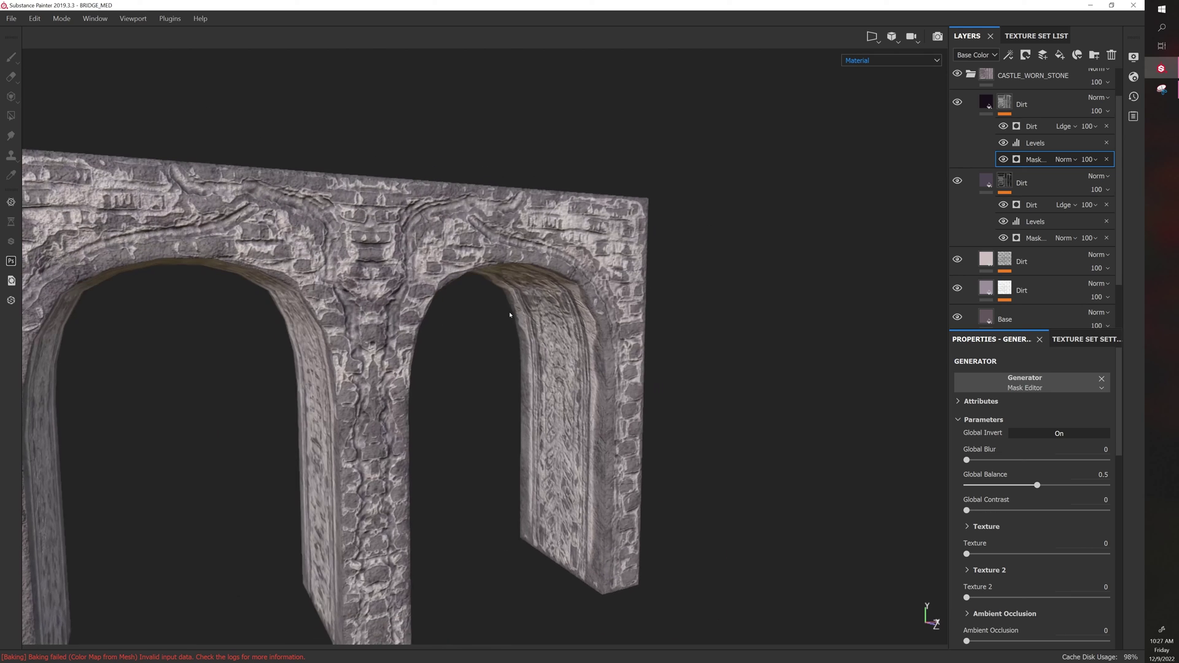
- Turn off Global Invert in the Mask Editor generators of the topmost and second Dirt layers
{"action": "left_click", "coordinate": [1050, 432]}
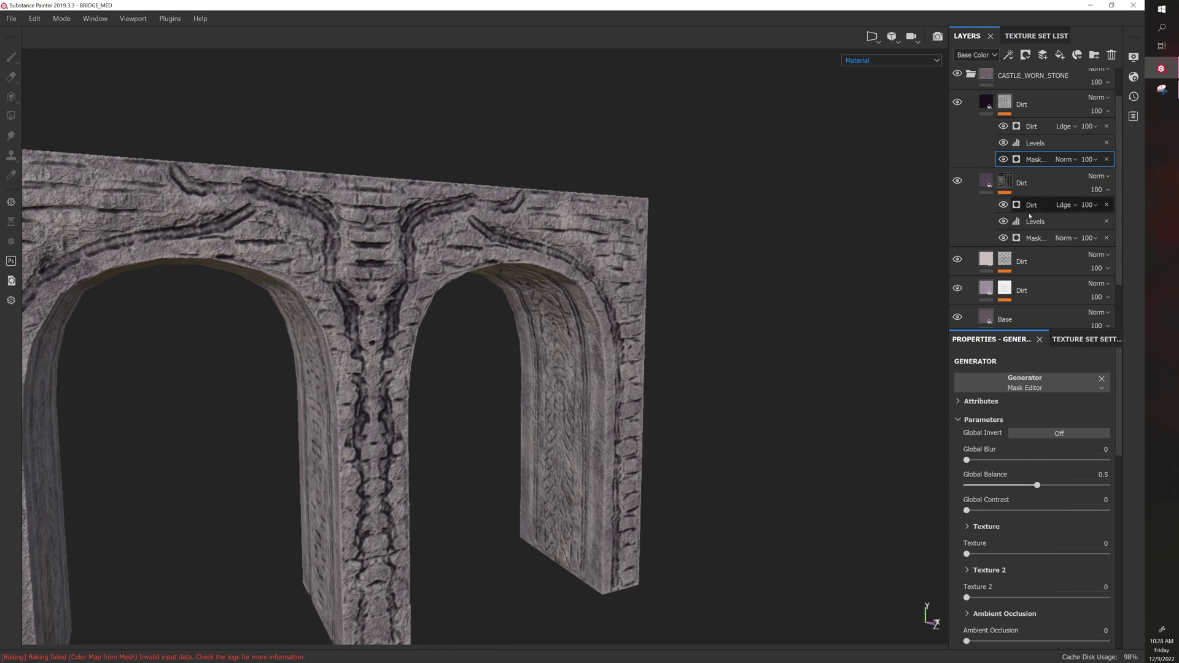
{"action": "left_click", "coordinate": [1035, 238]}
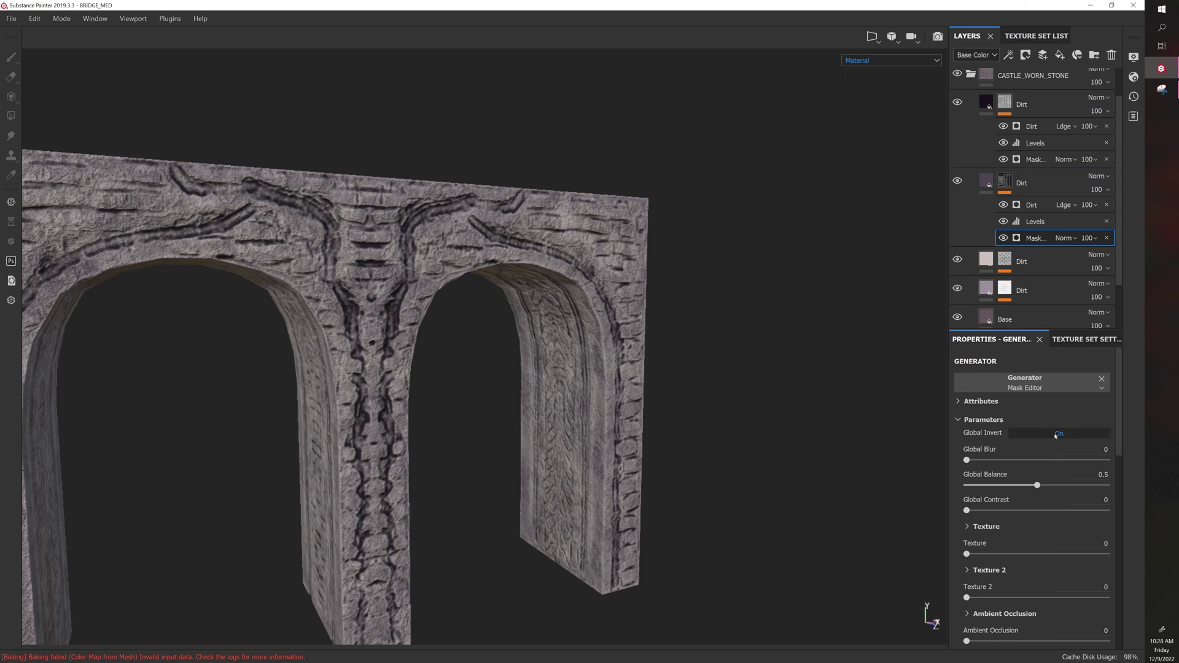
{"action": "left_click", "coordinate": [1057, 434]}
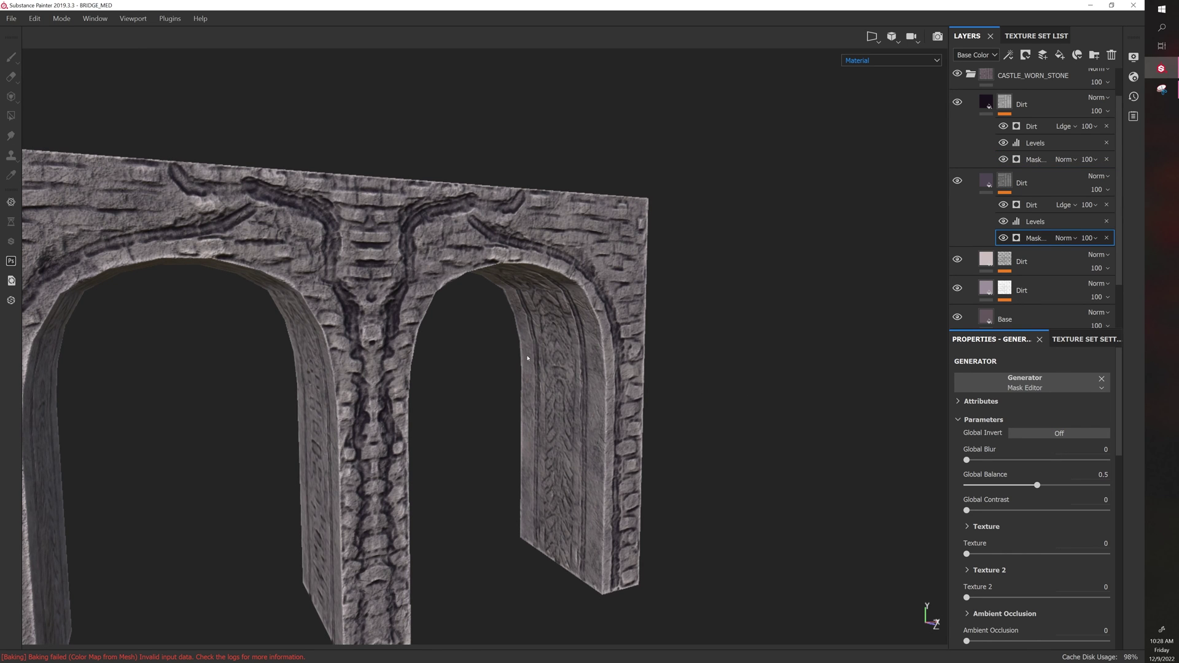
- Inspect the bridge's front, end wall and inner arches from several angles with the non-inverted Dirt masks
{"action": "left_click_drag", "start_coordinate": [527, 358], "coordinate": [665, 308], "text": "alt"}
{"action": "right_click_drag", "start_coordinate": [760, 345], "coordinate": [644, 334], "text": "alt"}
{"action": "middle_click_drag", "start_coordinate": [729, 389], "coordinate": [725, 375], "text": "alt"}
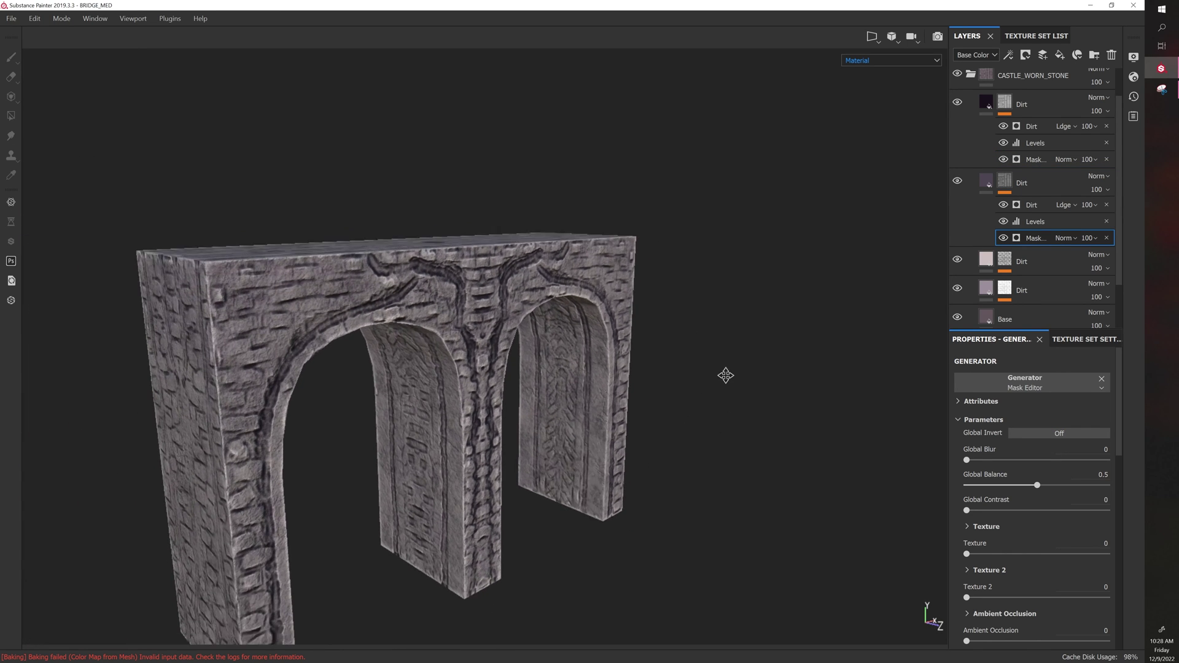
{"action": "left_click_drag", "start_coordinate": [725, 375], "coordinate": [232, 207], "text": "alt"}
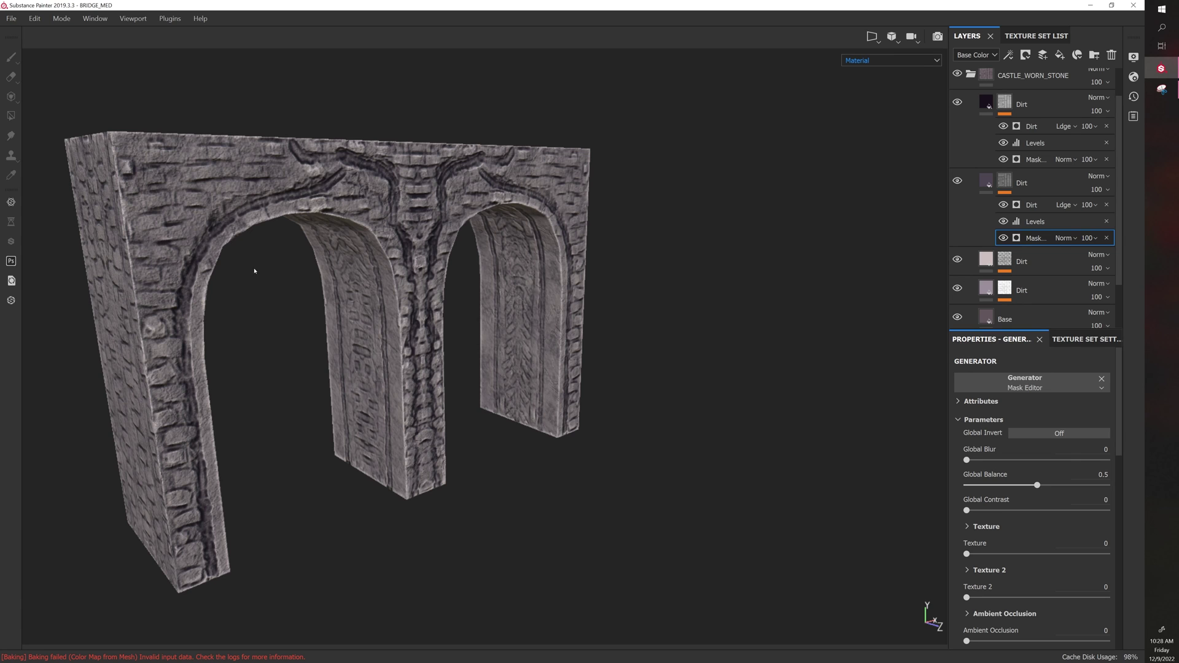
{"action": "left_click_drag", "start_coordinate": [254, 270], "coordinate": [242, 258], "text": "alt"}
{"action": "middle_click_drag", "start_coordinate": [365, 281], "coordinate": [579, 326], "text": "alt"}
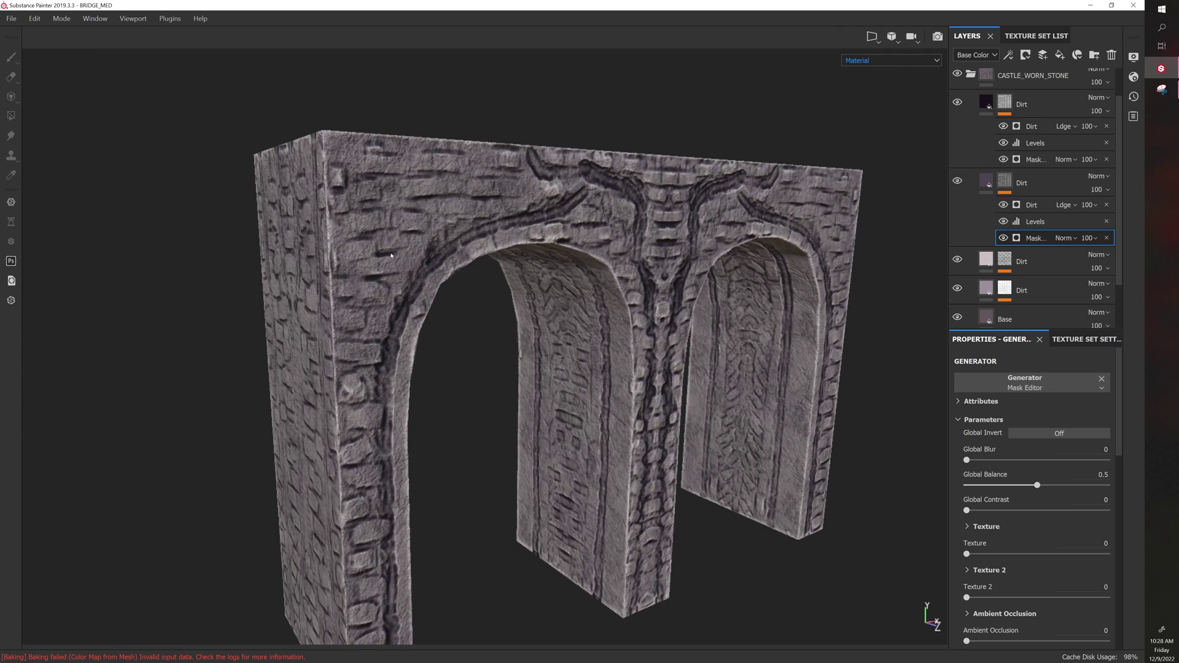
{"action": "left_click_drag", "start_coordinate": [490, 334], "coordinate": [372, 281], "text": "alt"}
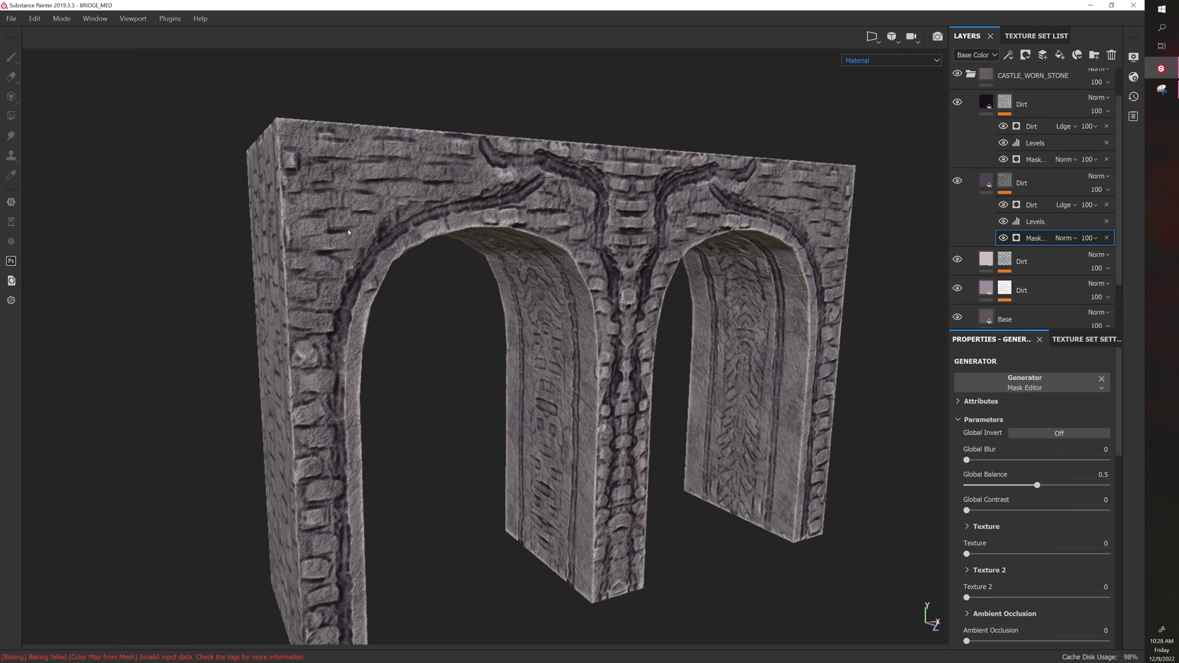
{"action": "left_click_drag", "start_coordinate": [473, 294], "coordinate": [393, 324], "text": "alt"}
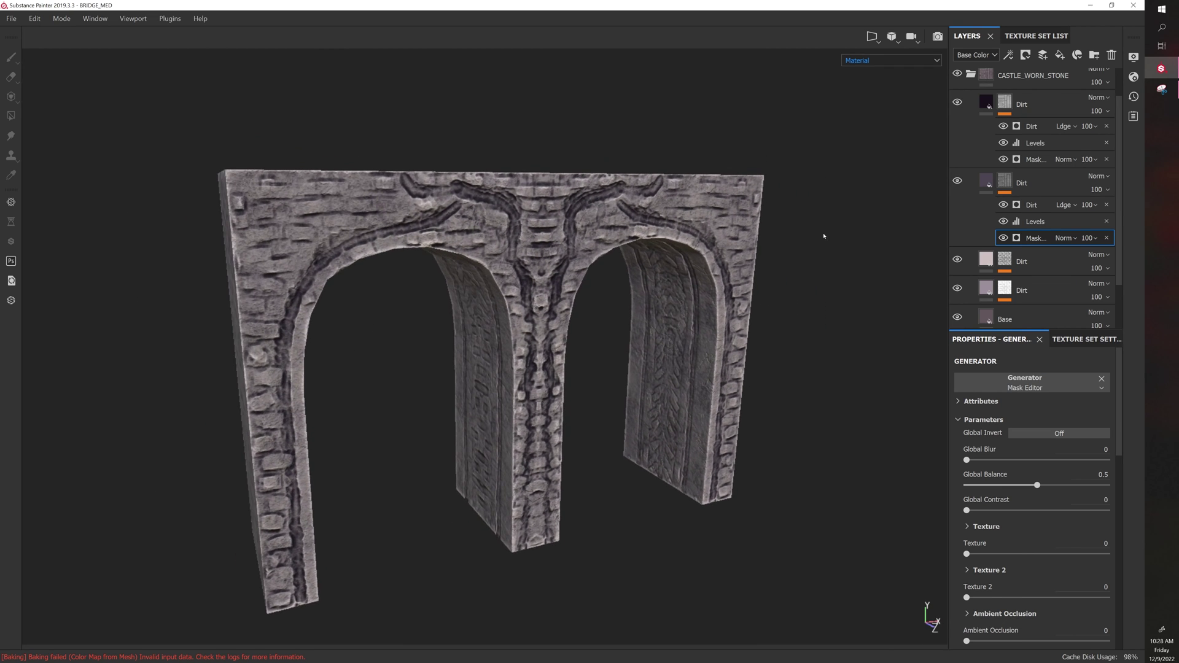
- Check the CASTLE_WORN_STONE folder's visibility toggle and view the whole bridge including its top surface
{"action": "scroll", "coordinate": [1043, 206], "scroll_direction": "up", "scroll_amount": 1}
{"action": "left_click", "coordinate": [957, 110]}
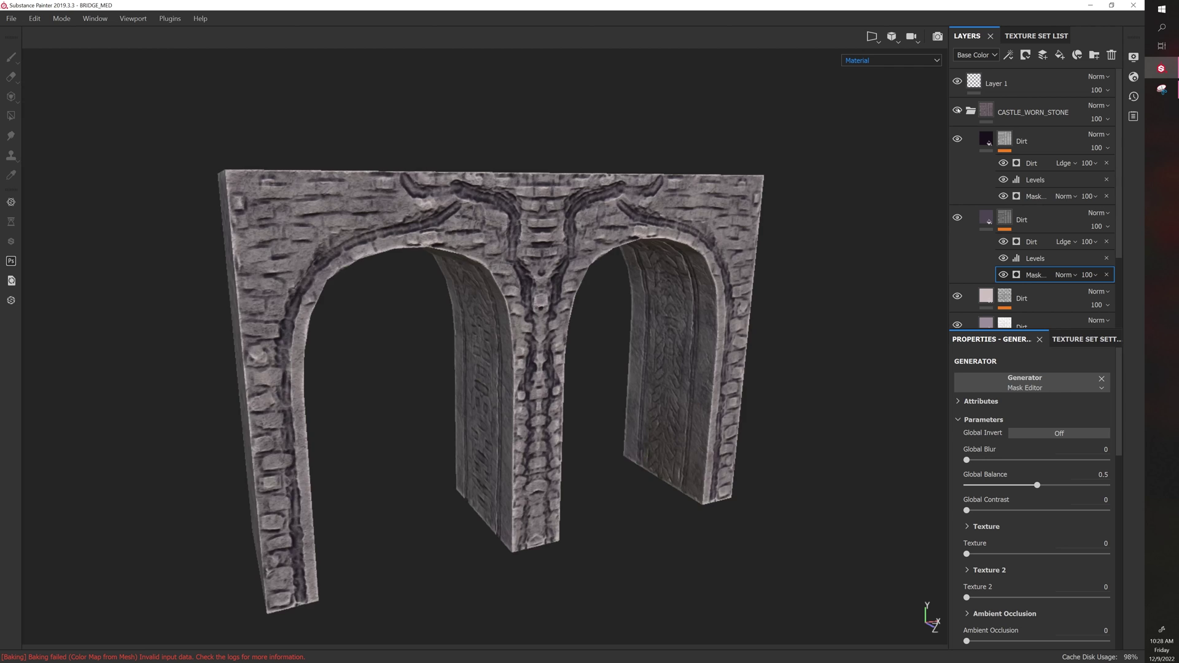
{"action": "middle_click_drag", "start_coordinate": [804, 251], "coordinate": [668, 205], "text": "alt"}
{"action": "left_click_drag", "start_coordinate": [694, 205], "coordinate": [713, 219], "text": "alt"}
{"action": "right_click_drag", "start_coordinate": [734, 229], "coordinate": [727, 230], "text": "shift"}
{"action": "left_click_drag", "start_coordinate": [755, 245], "coordinate": [765, 271], "text": "alt"}
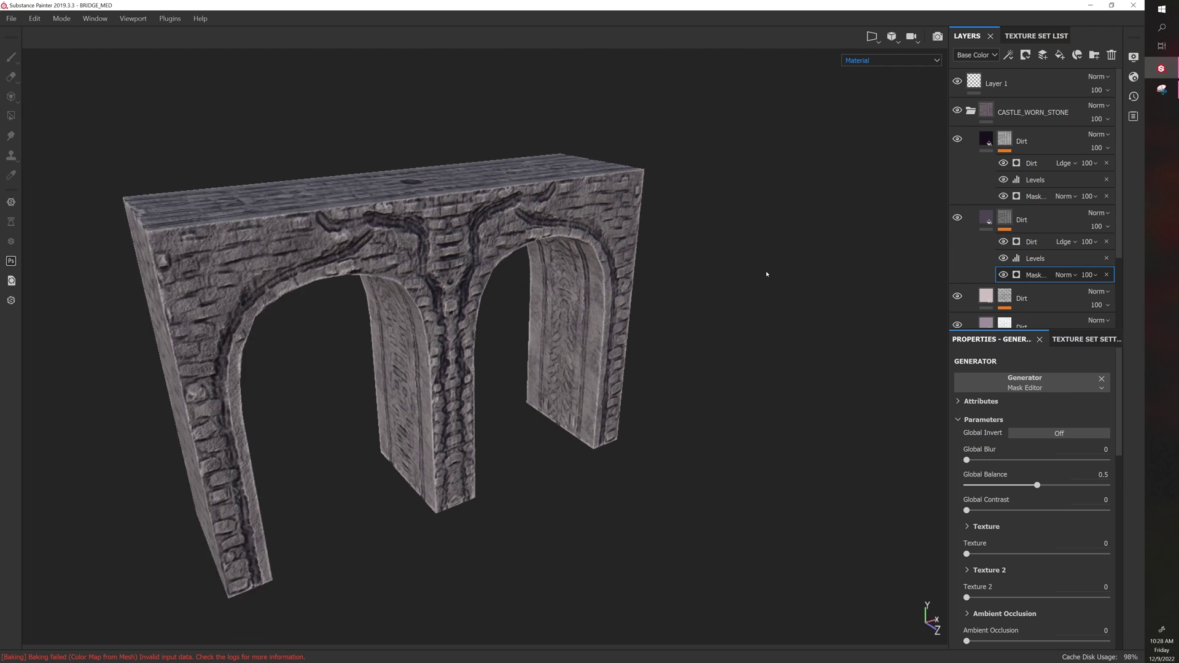